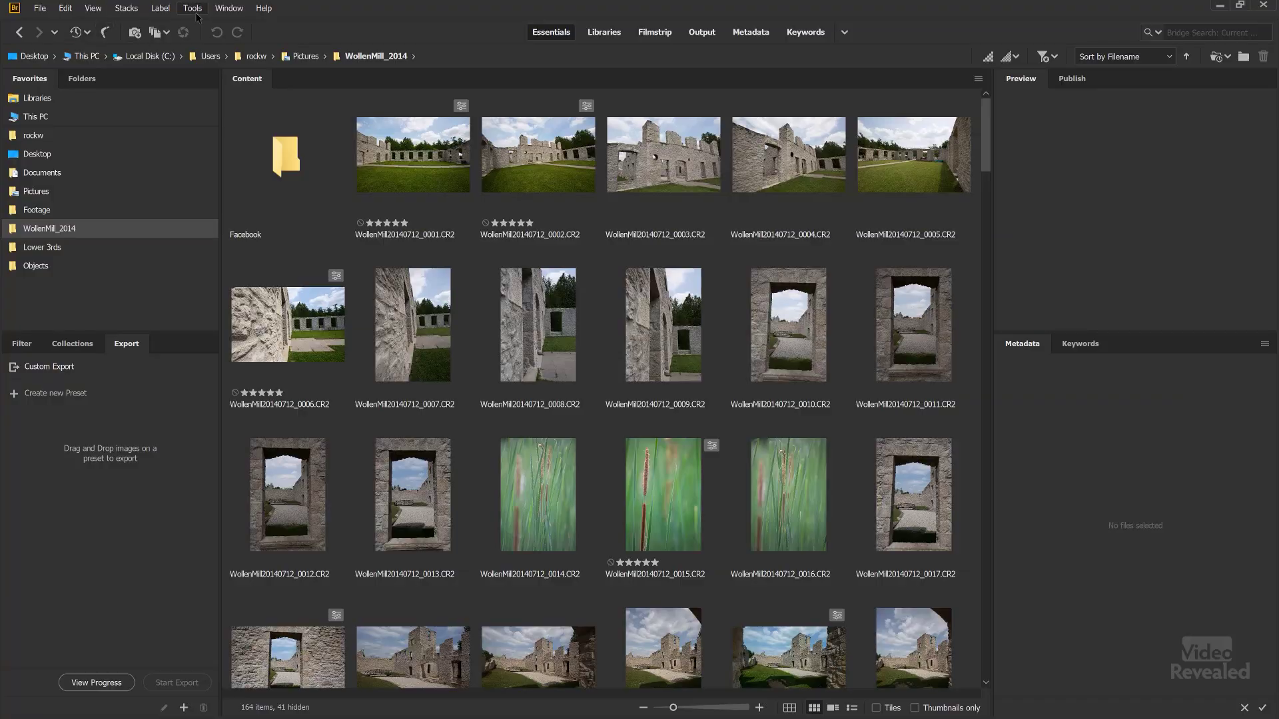
Step: Show the Tools menu with its Photoshop submenu of batch commands
left_click(193, 8)
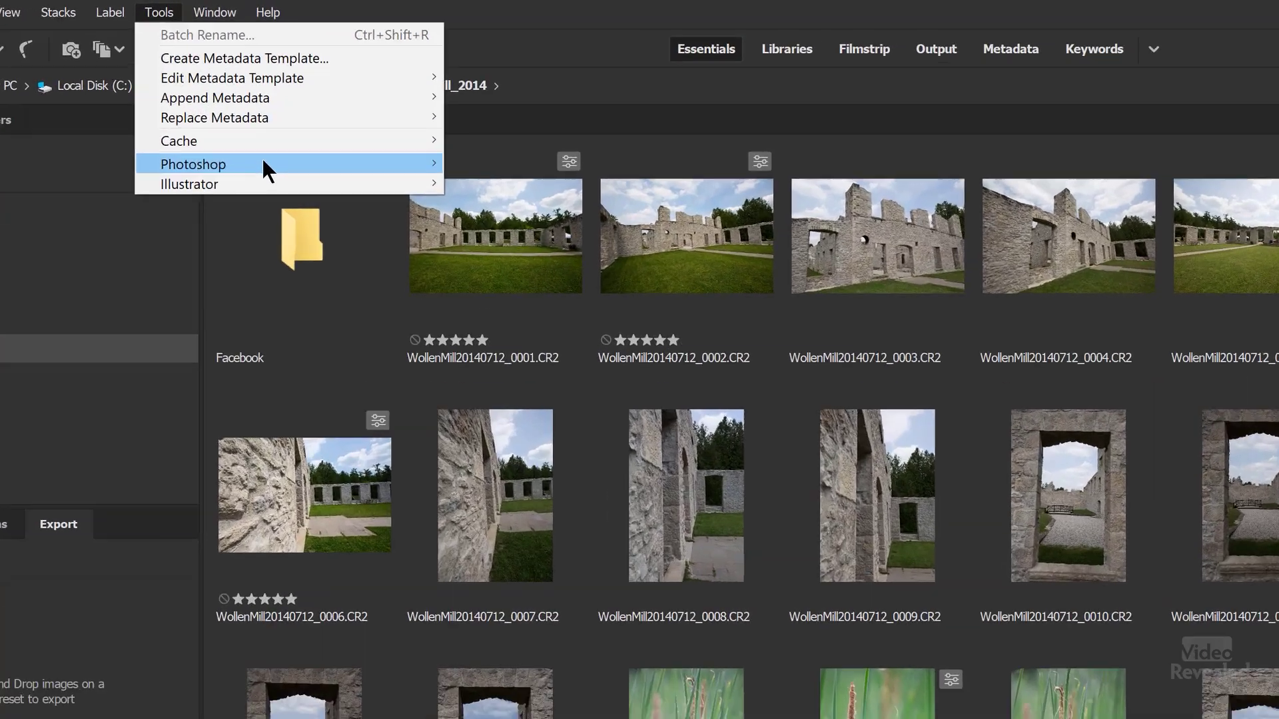
mouse_move(217, 107)
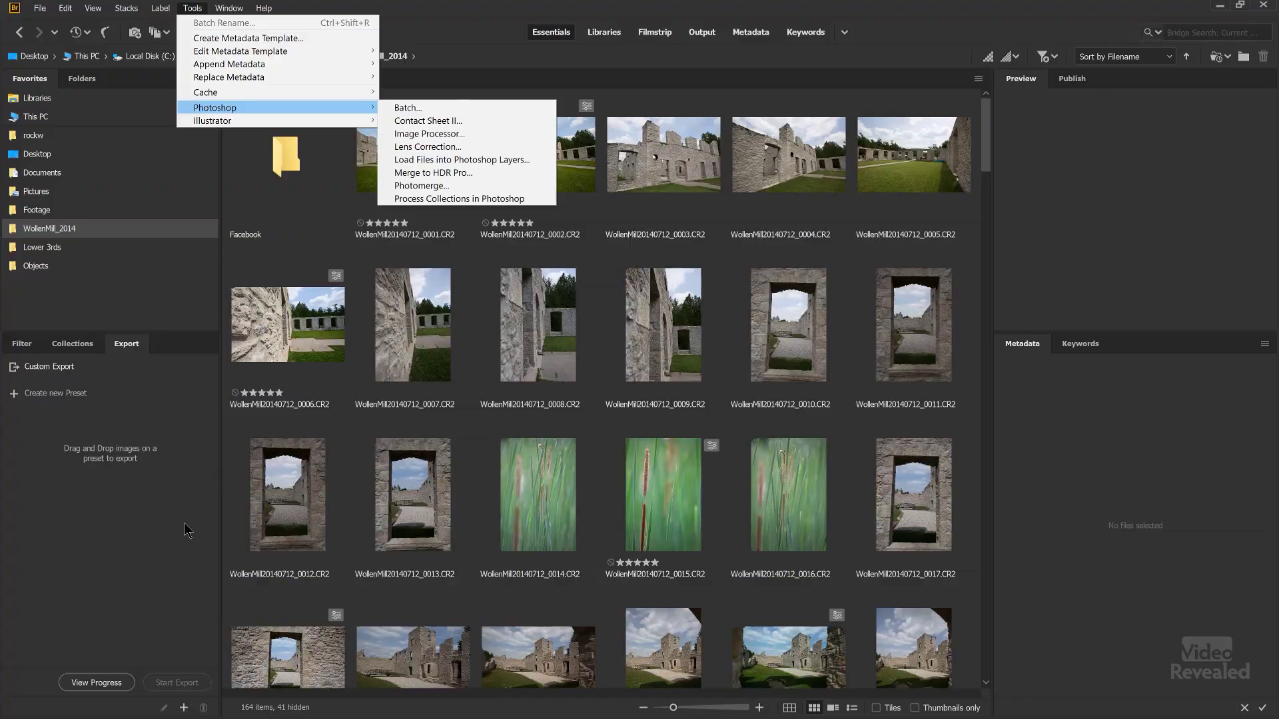
Step: Dismiss the Tools menu, bring up the Export presets panel and begin a new export preset
left_click(148, 466)
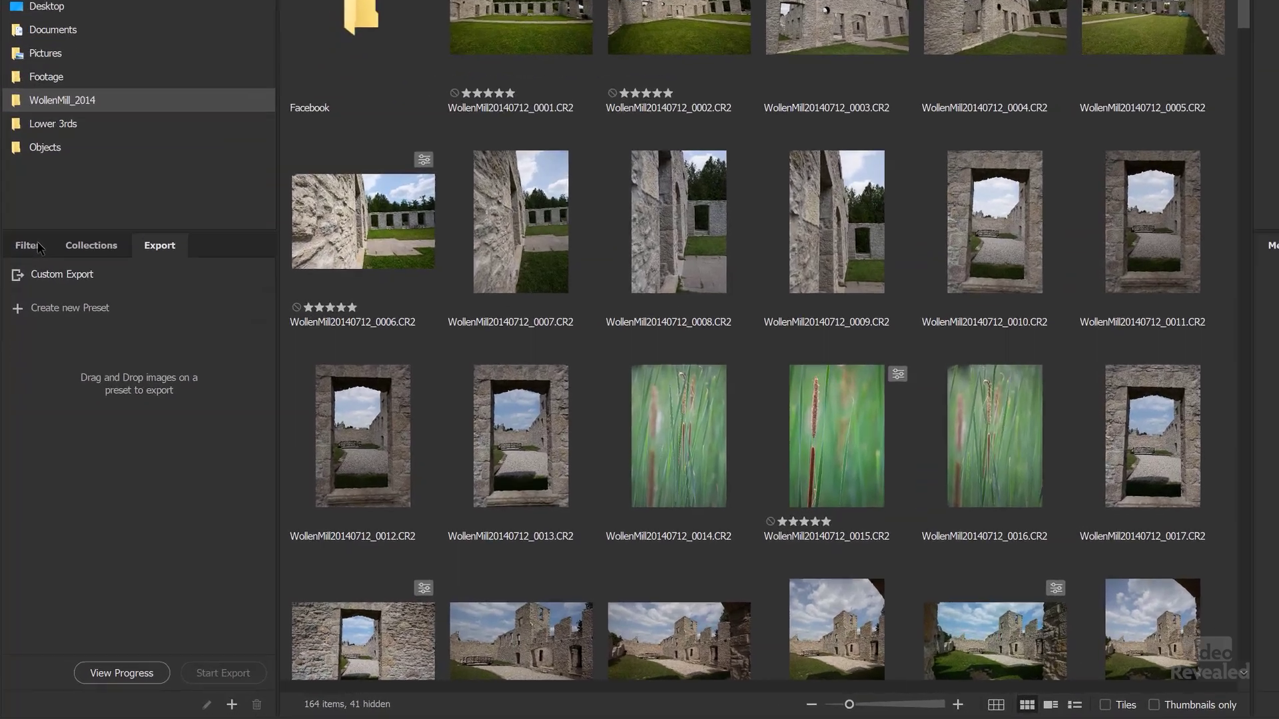
left_click(27, 343)
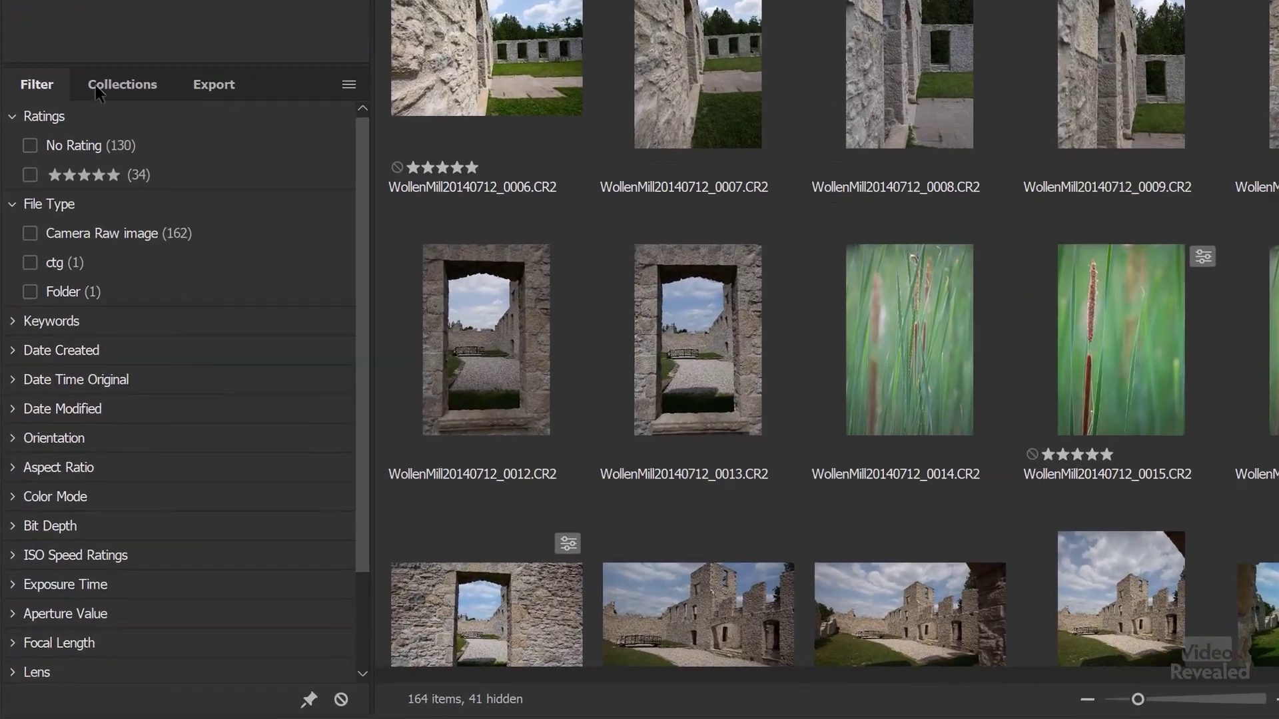
left_click(71, 343)
left_click(214, 83)
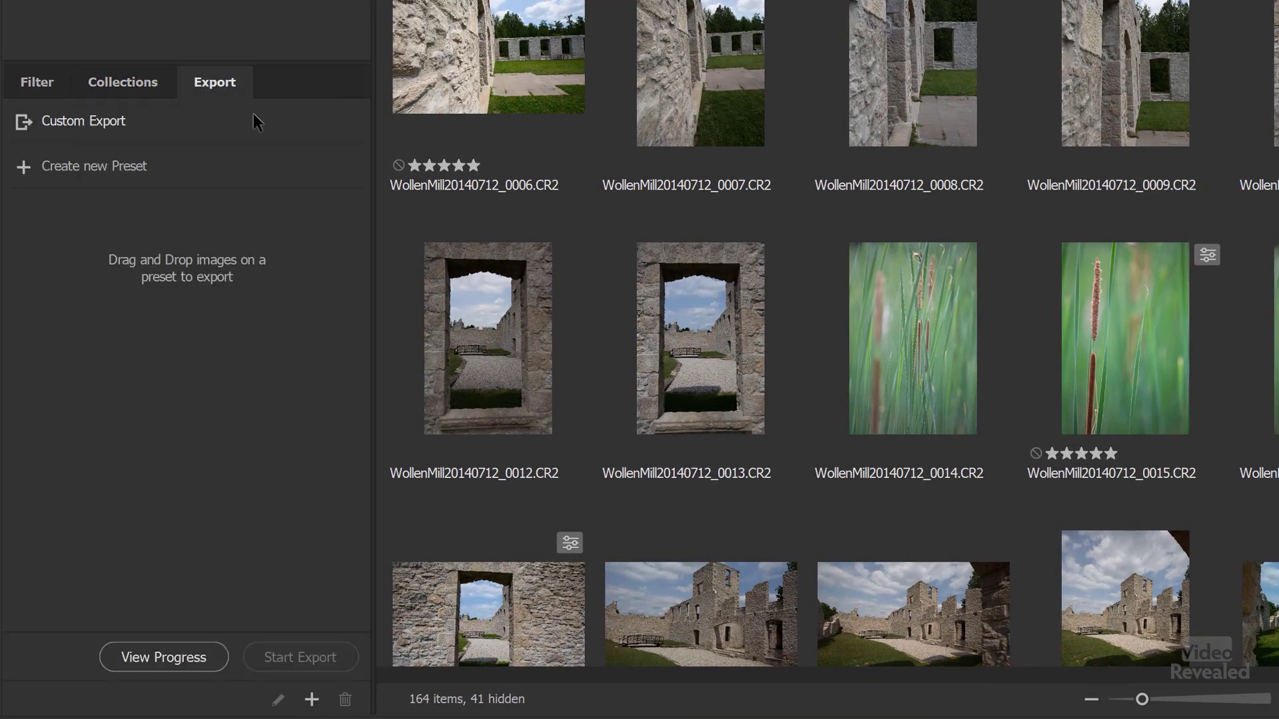
left_click(124, 165)
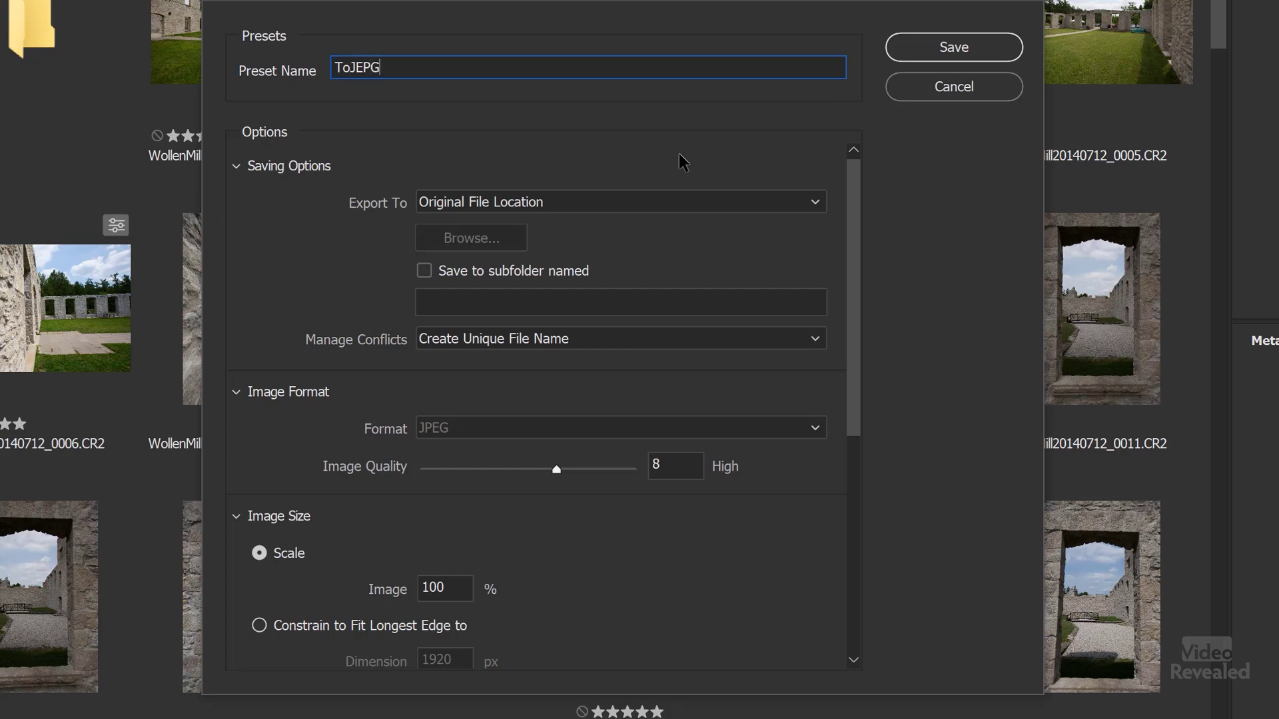
Step: Fix the typo so the preset name reads ToJPEG
type("PE")
Step: Set the preset's destination to the specific folder D:\!- Test\Bridge Test
left_click(580, 201)
left_click(570, 249)
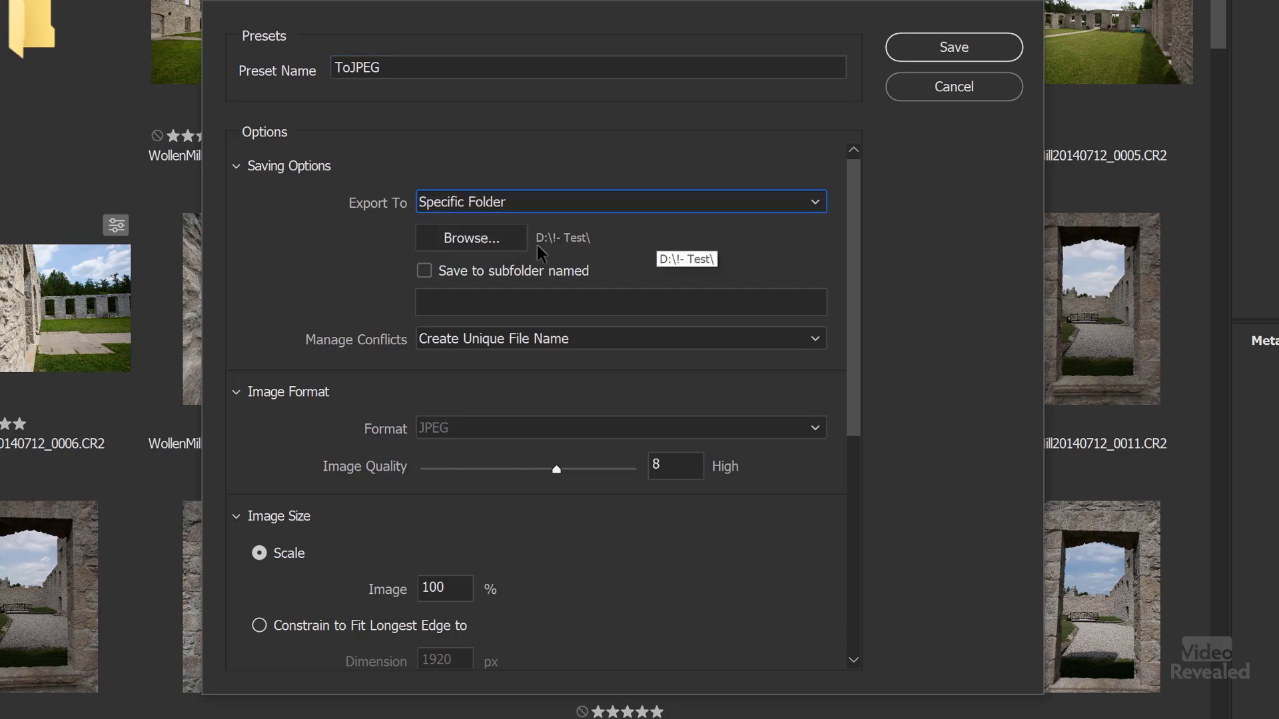
left_click(469, 237)
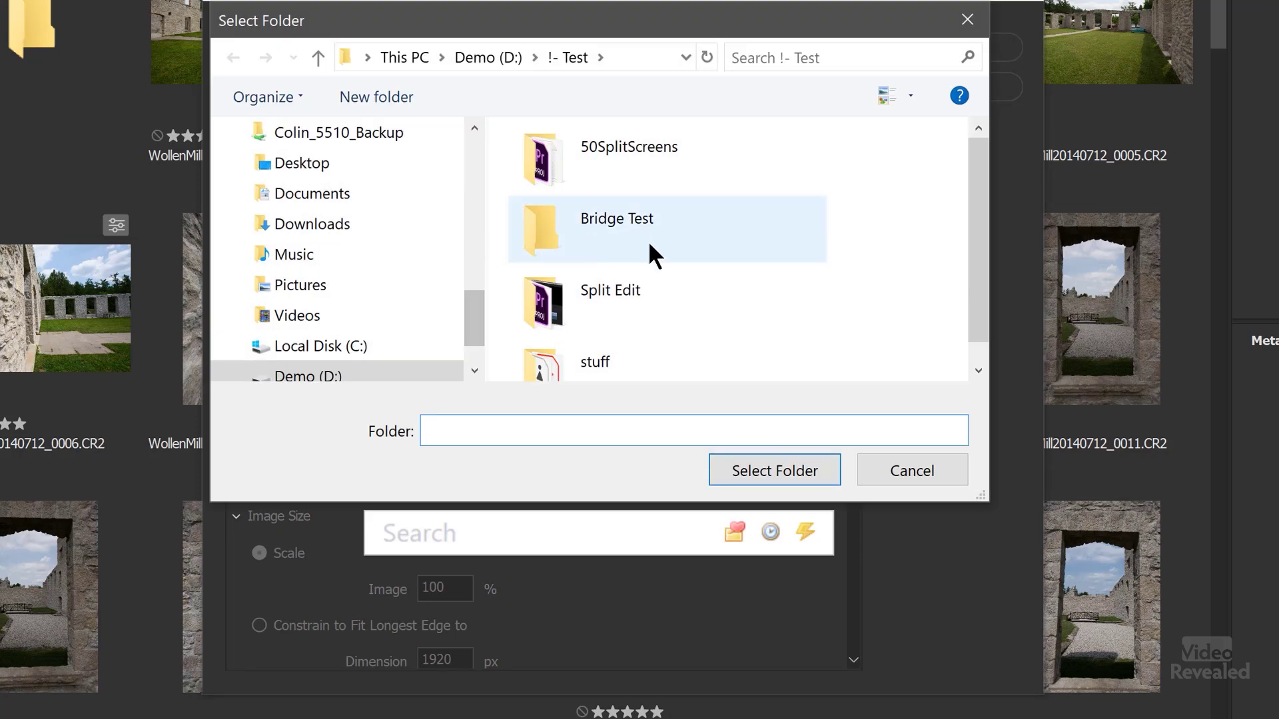
double_click(653, 219)
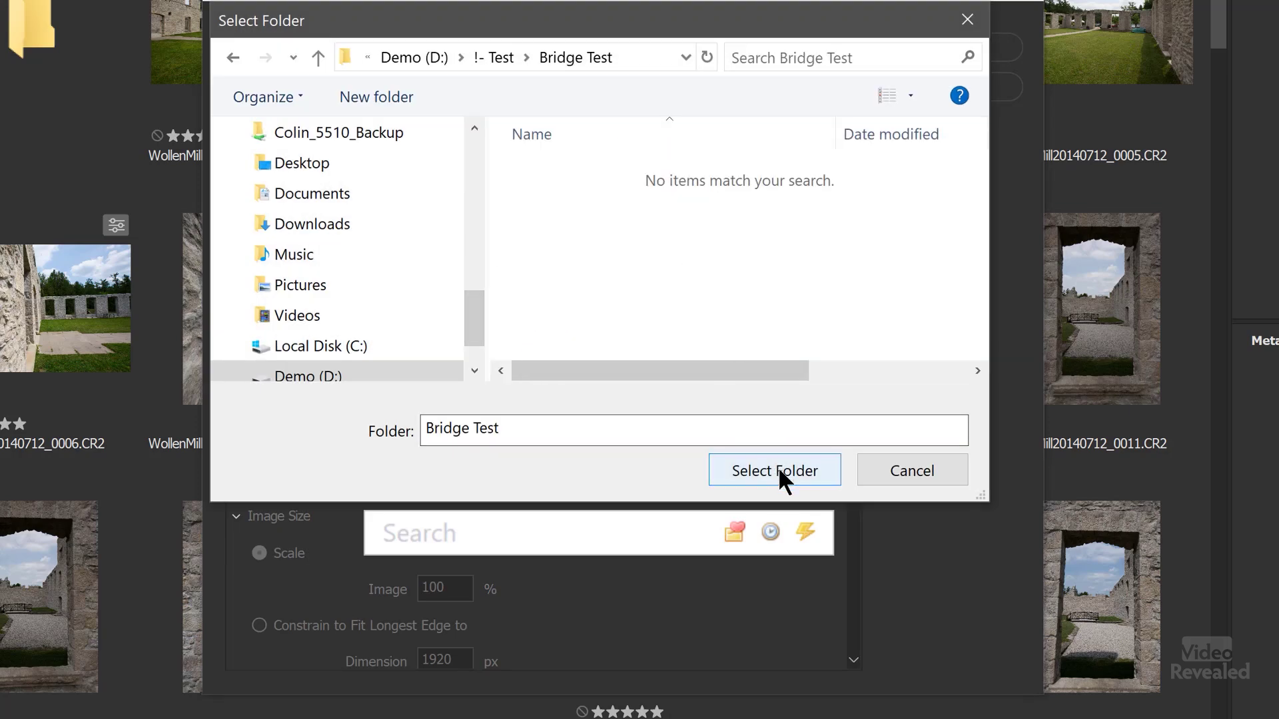
left_click(776, 471)
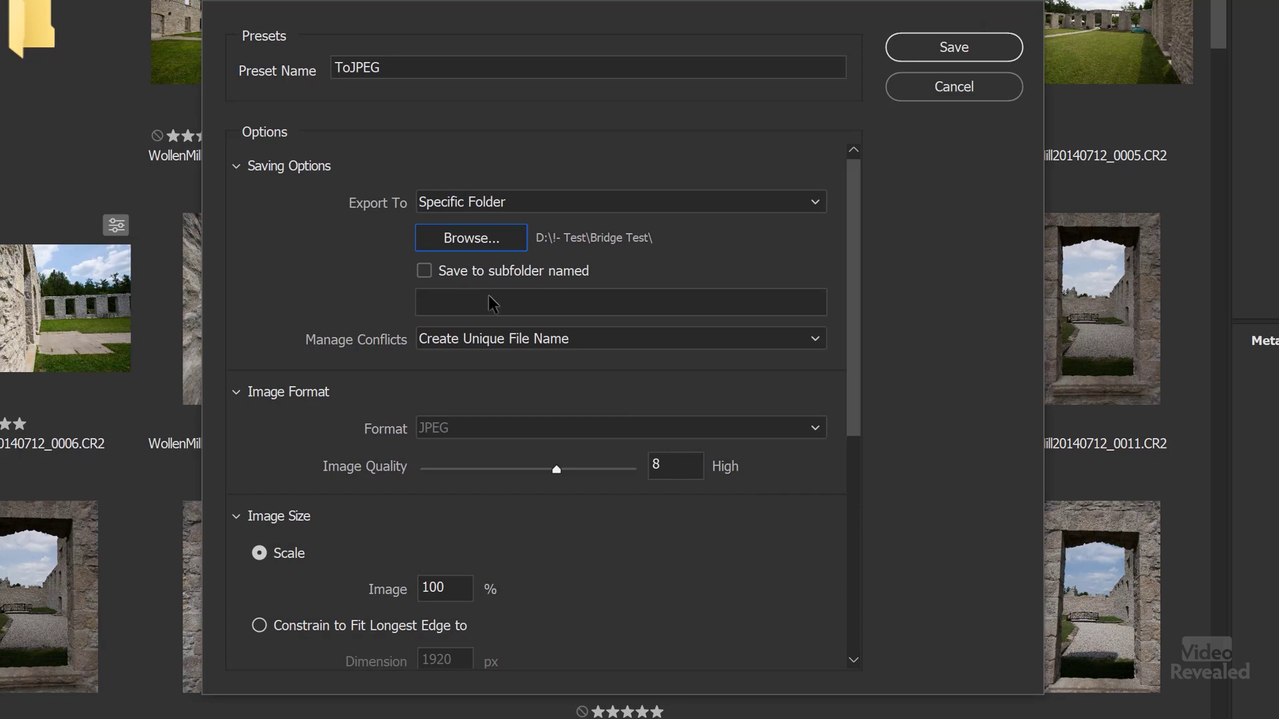
left_click(659, 343)
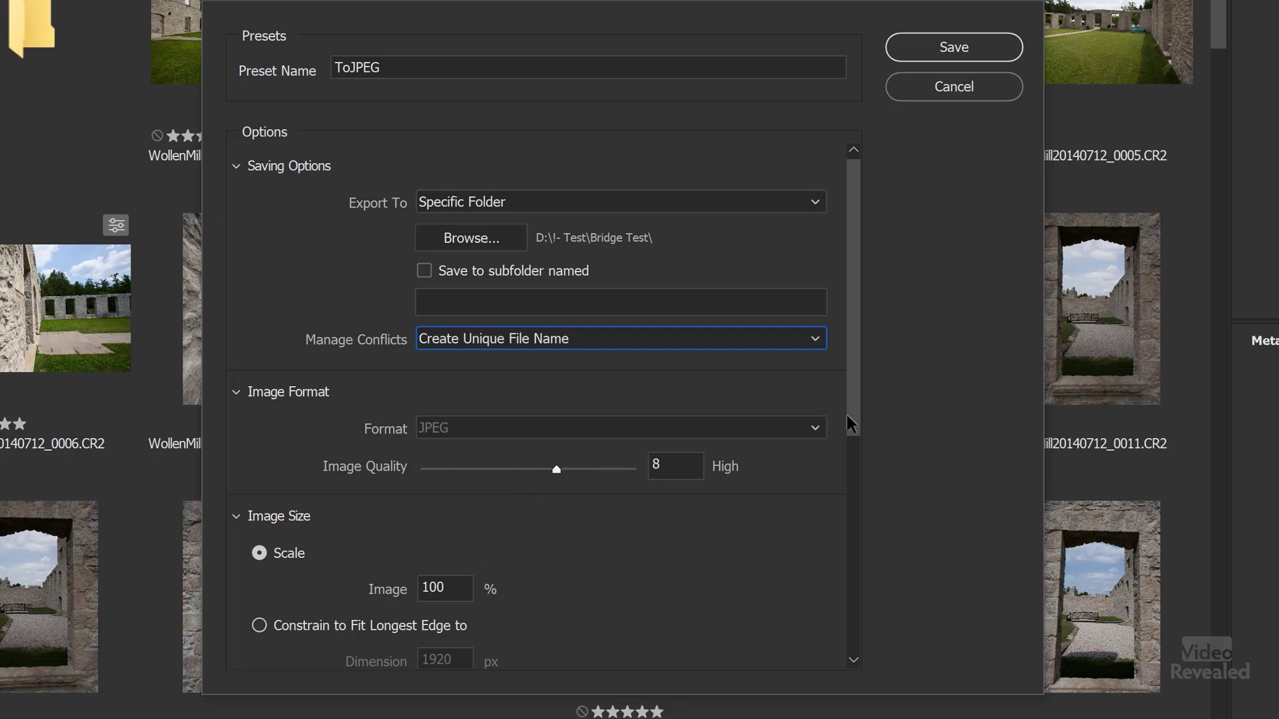
left_click_drag(854, 397, 865, 582)
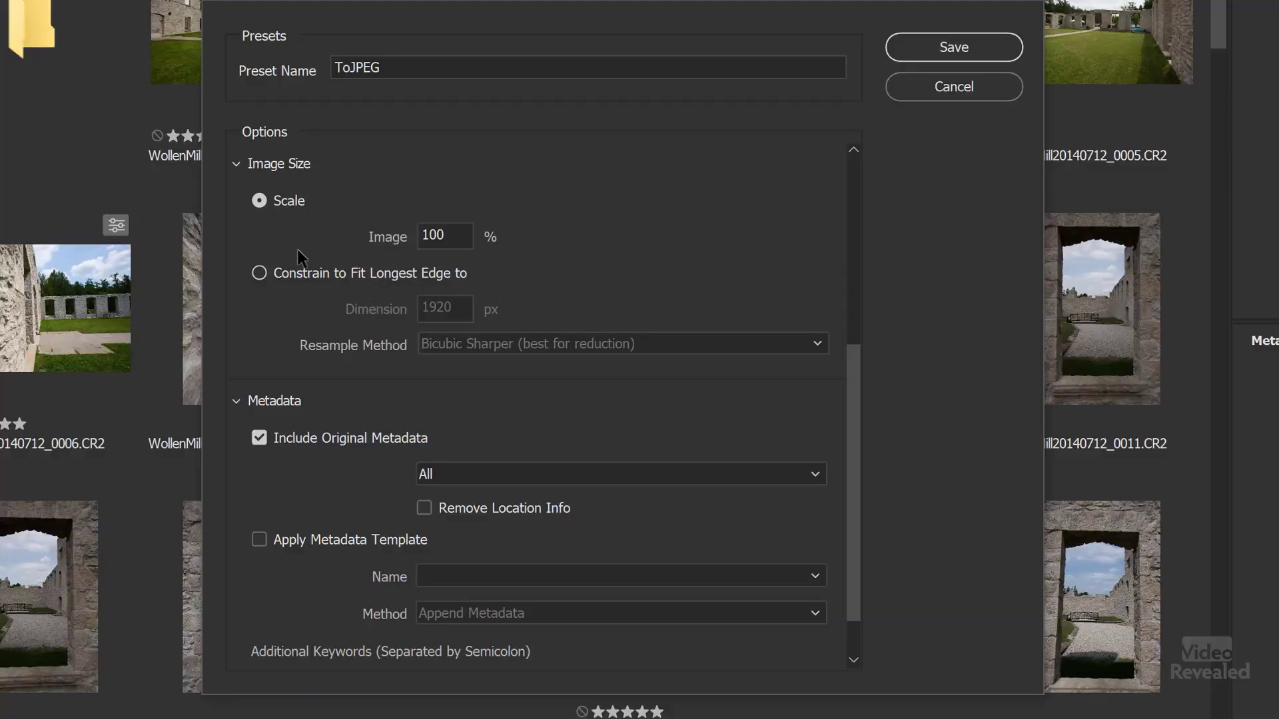
Step: Constrain images to a 2000 px longest edge with Bicubic Sharper resampling
left_click(285, 273)
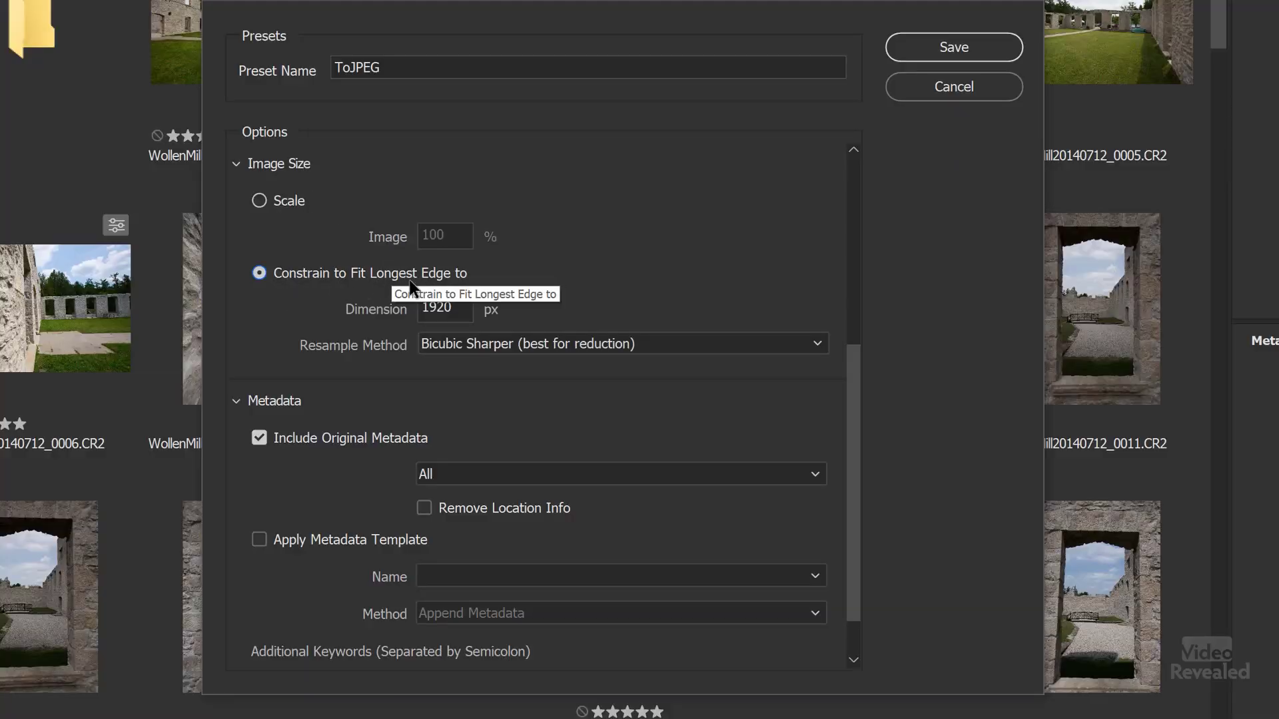
key("Tab")
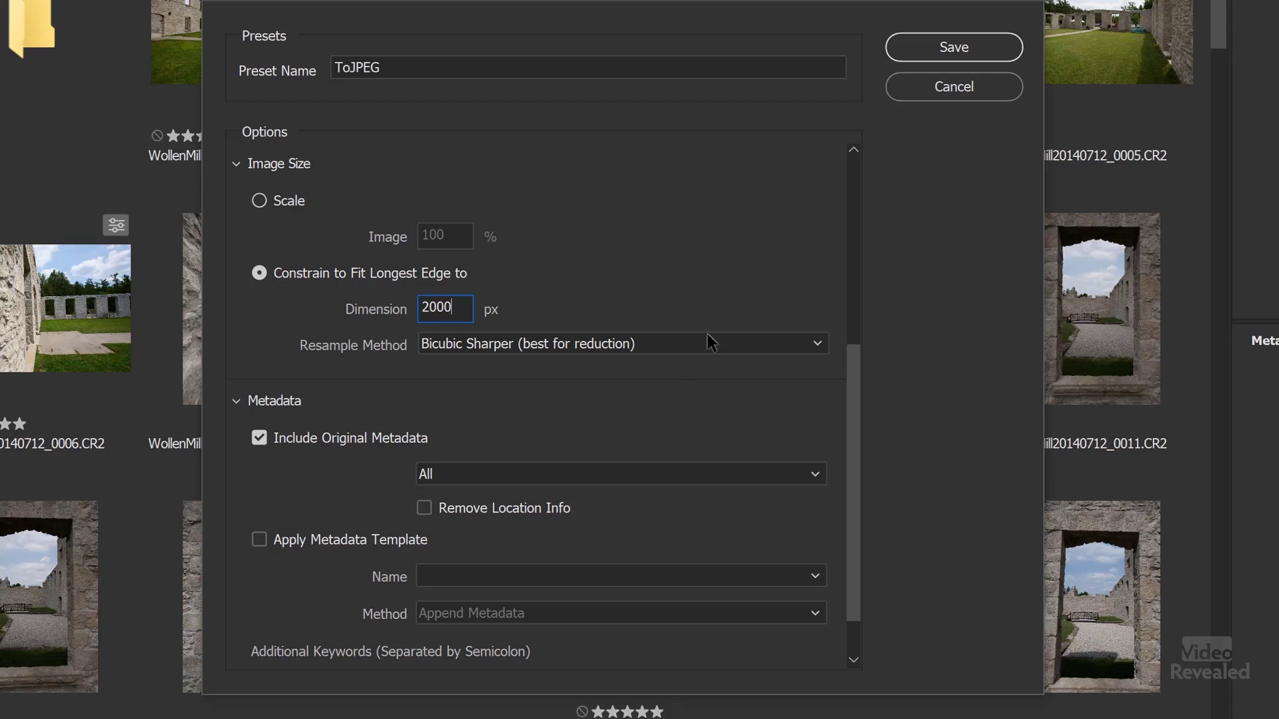
left_click(711, 341)
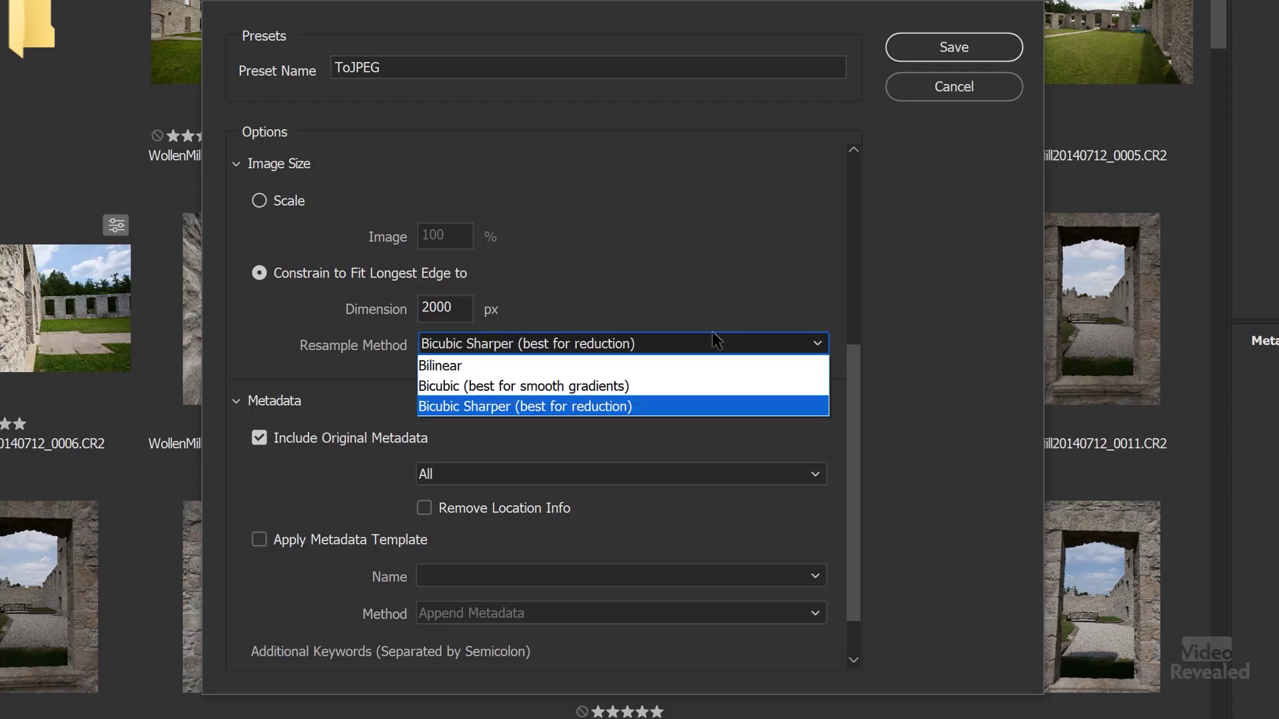
left_click(702, 405)
scroll(747, 400, "up", 4)
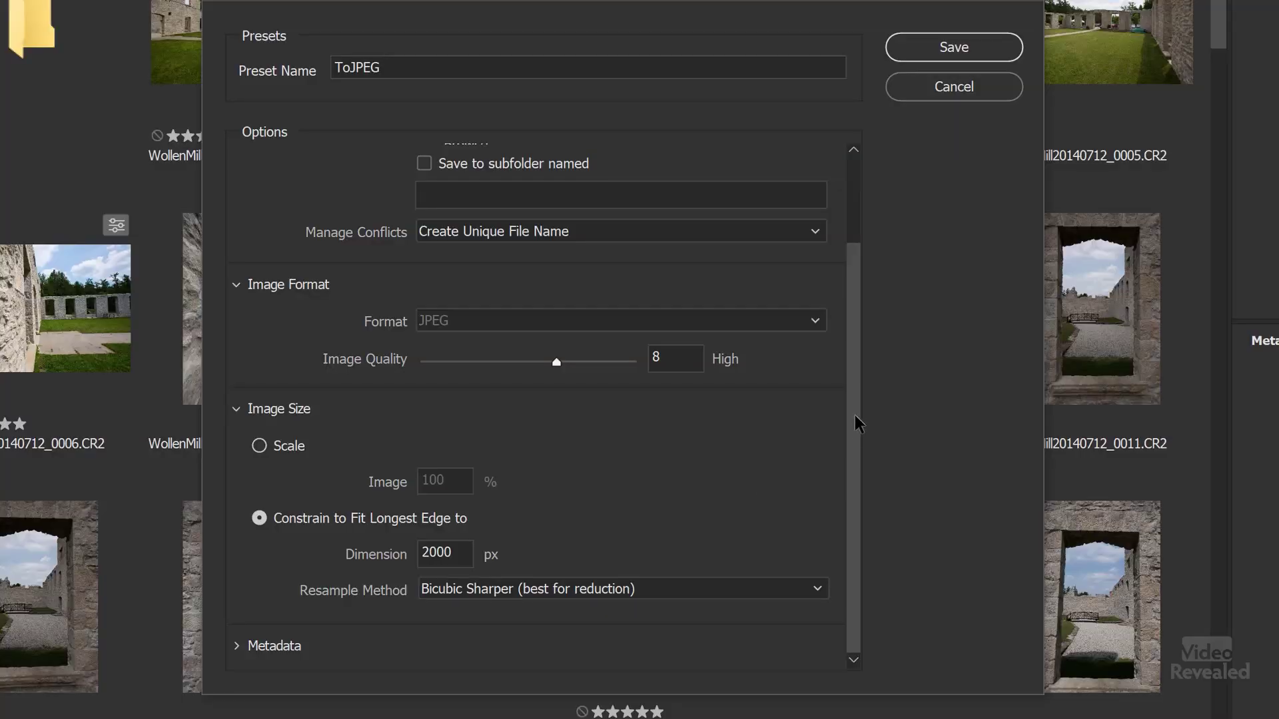
left_click(238, 647)
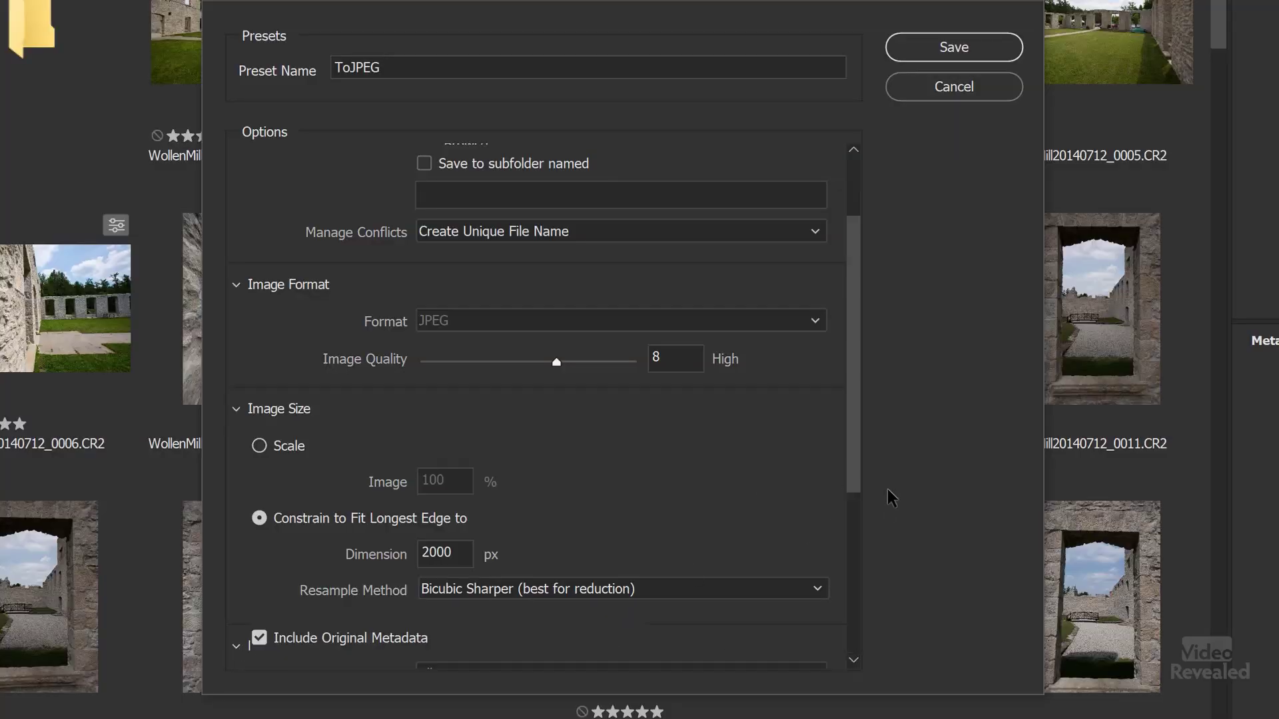
Step: Include all original metadata, leave the metadata template off, and save the ToJPEG preset
left_click_drag(854, 420, 881, 667)
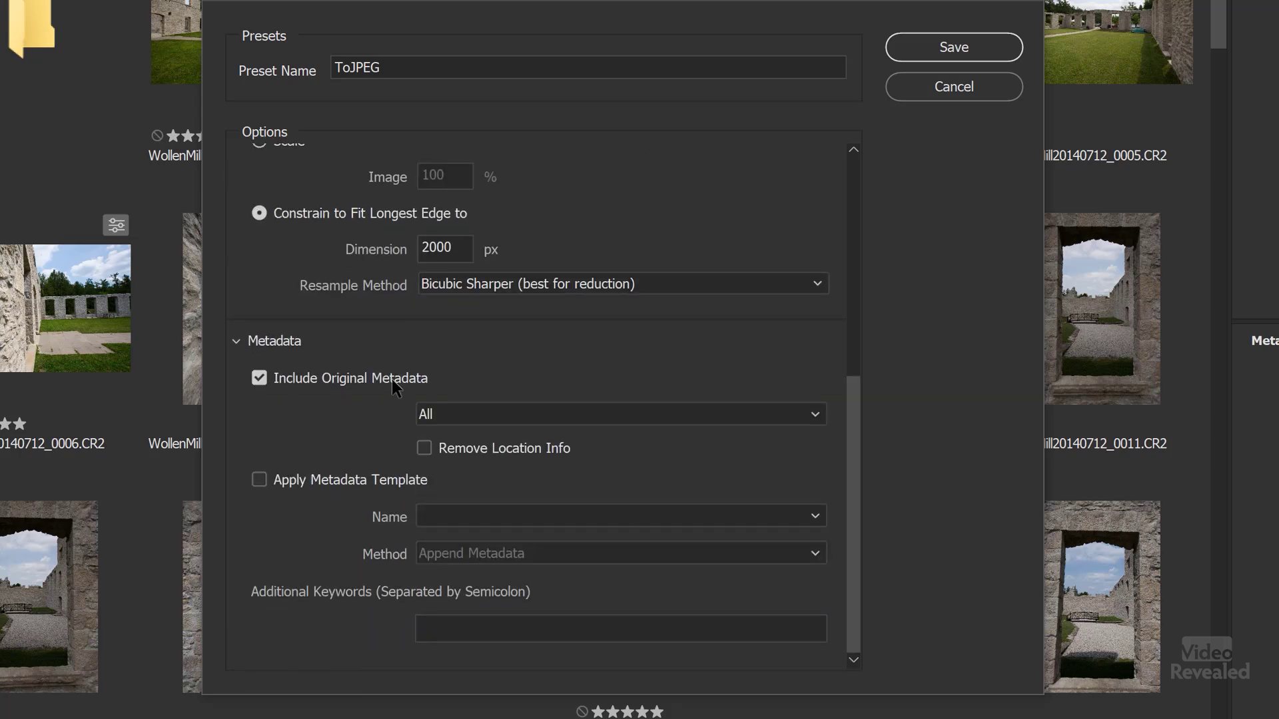
left_click(692, 415)
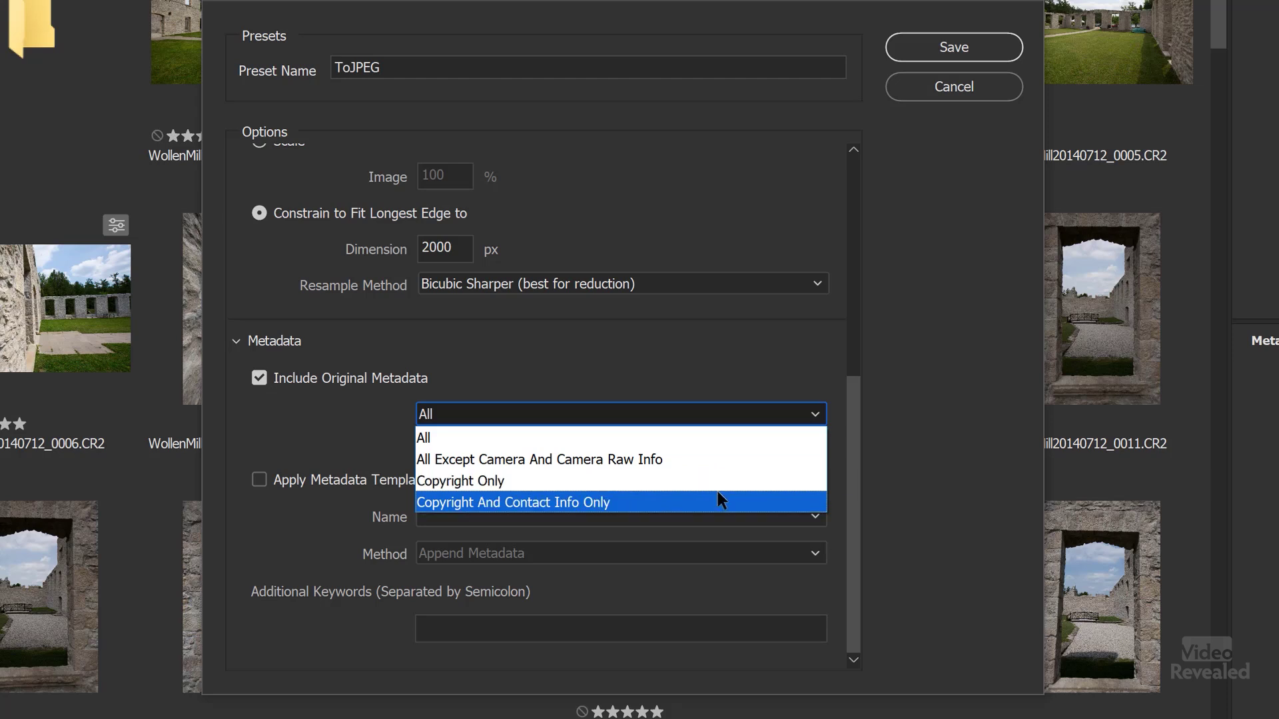
left_click(543, 438)
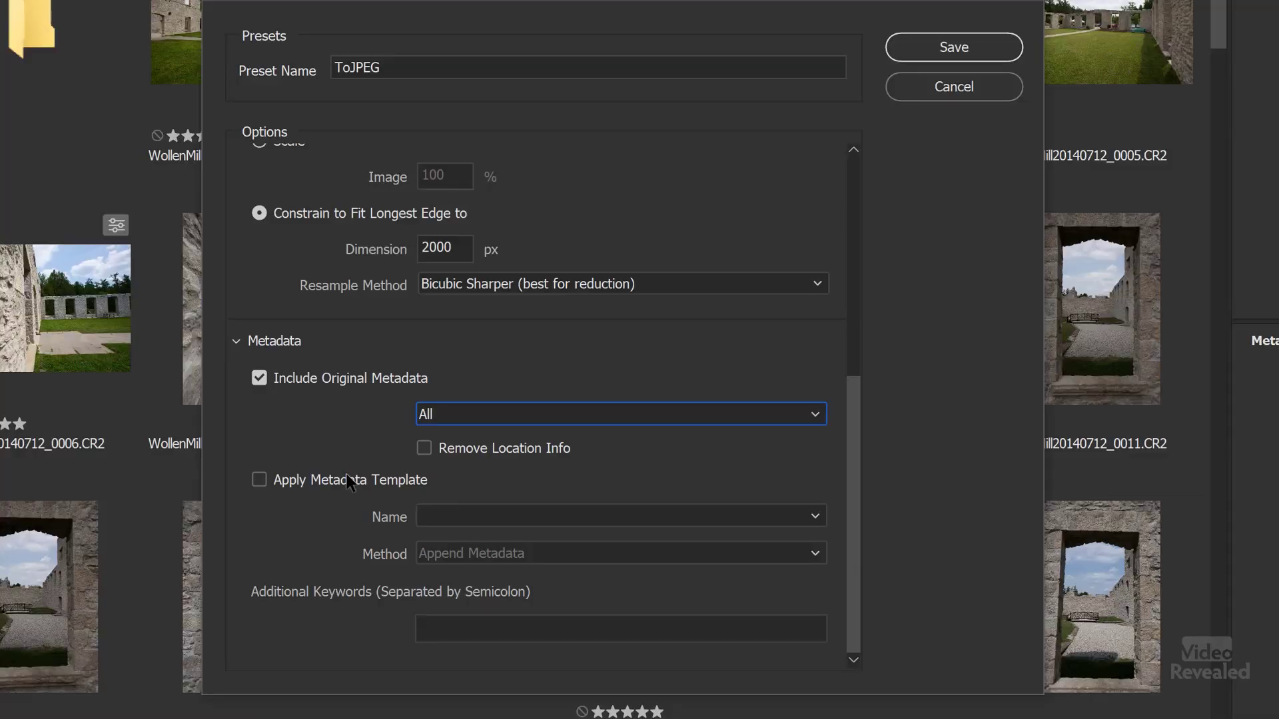
left_click(340, 481)
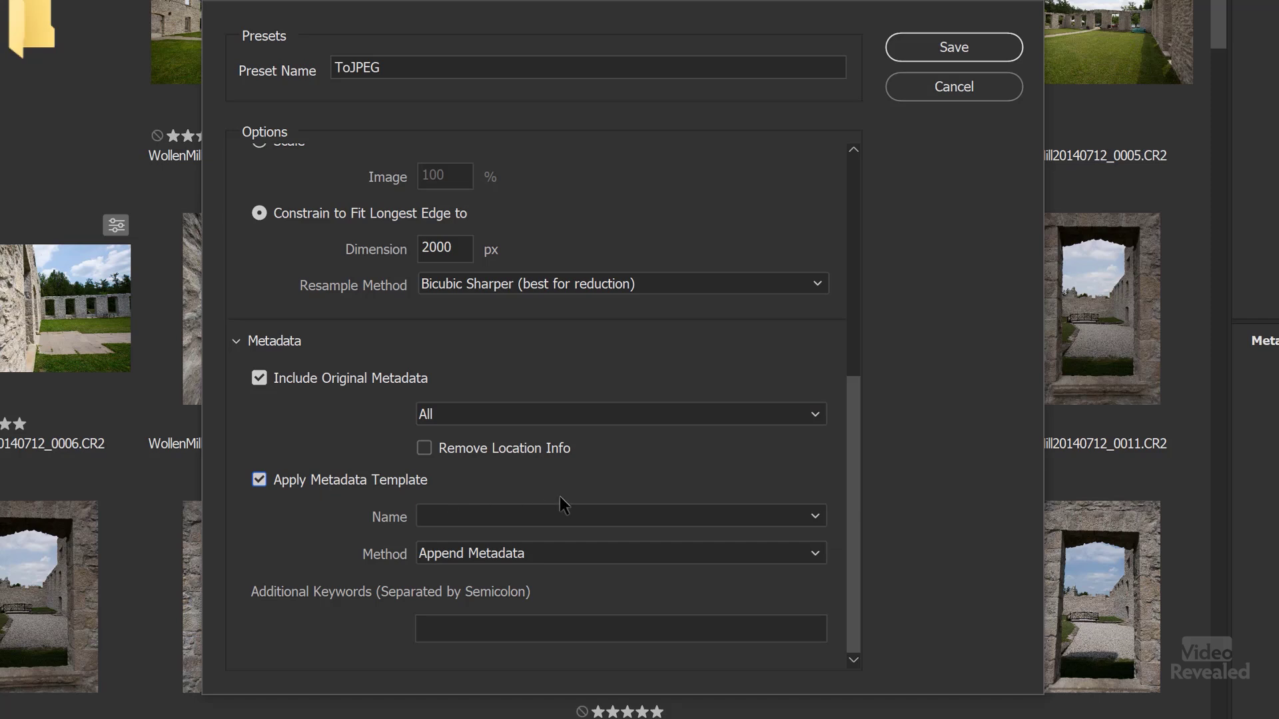
left_click(600, 519)
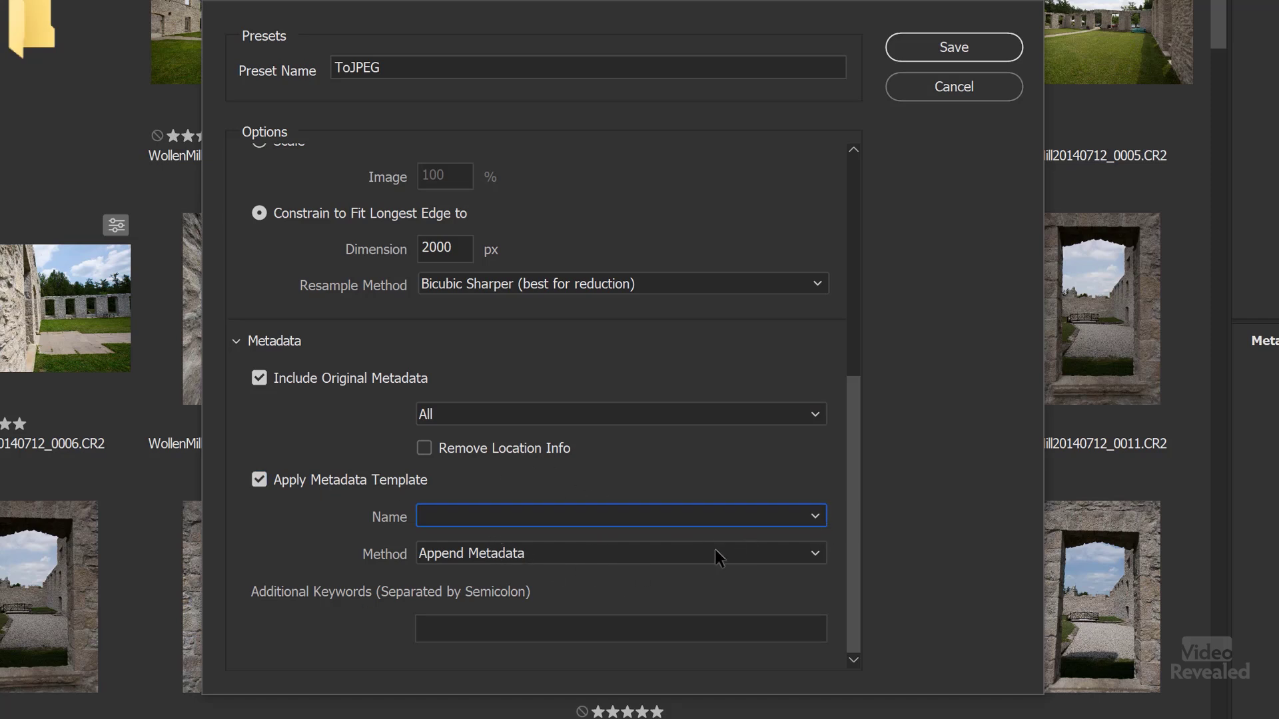
left_click(366, 481)
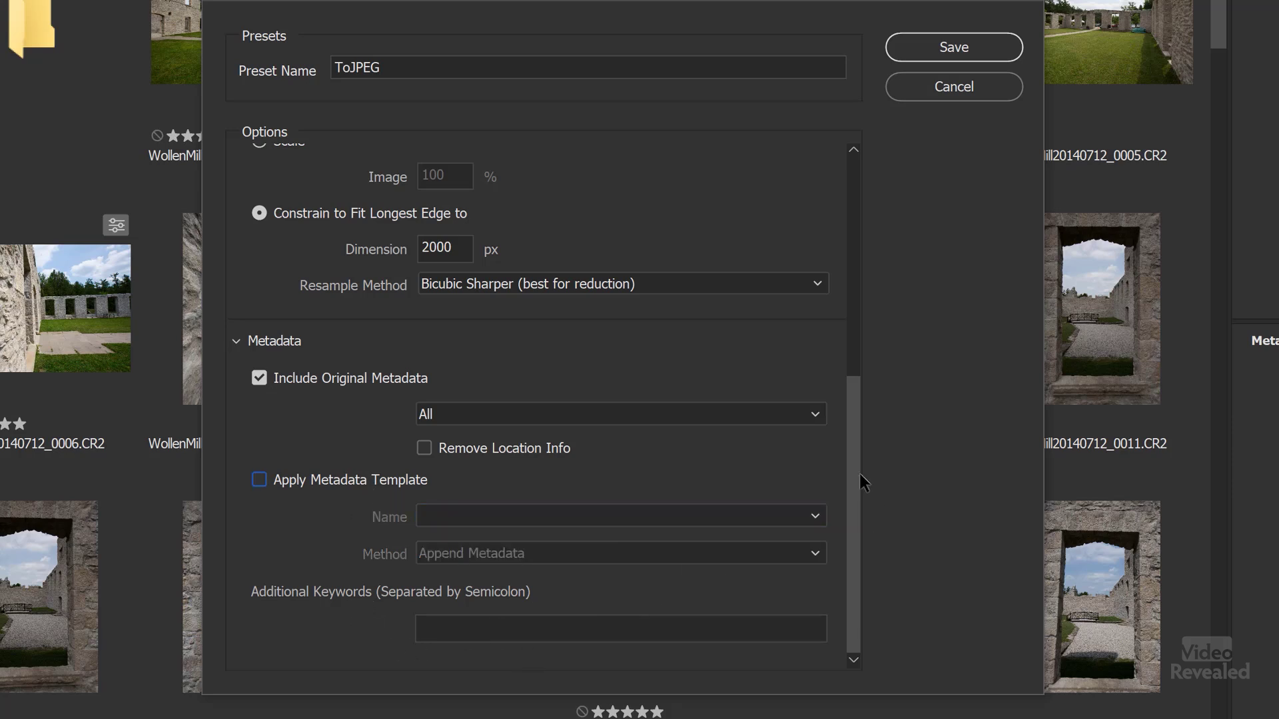
left_click(938, 58)
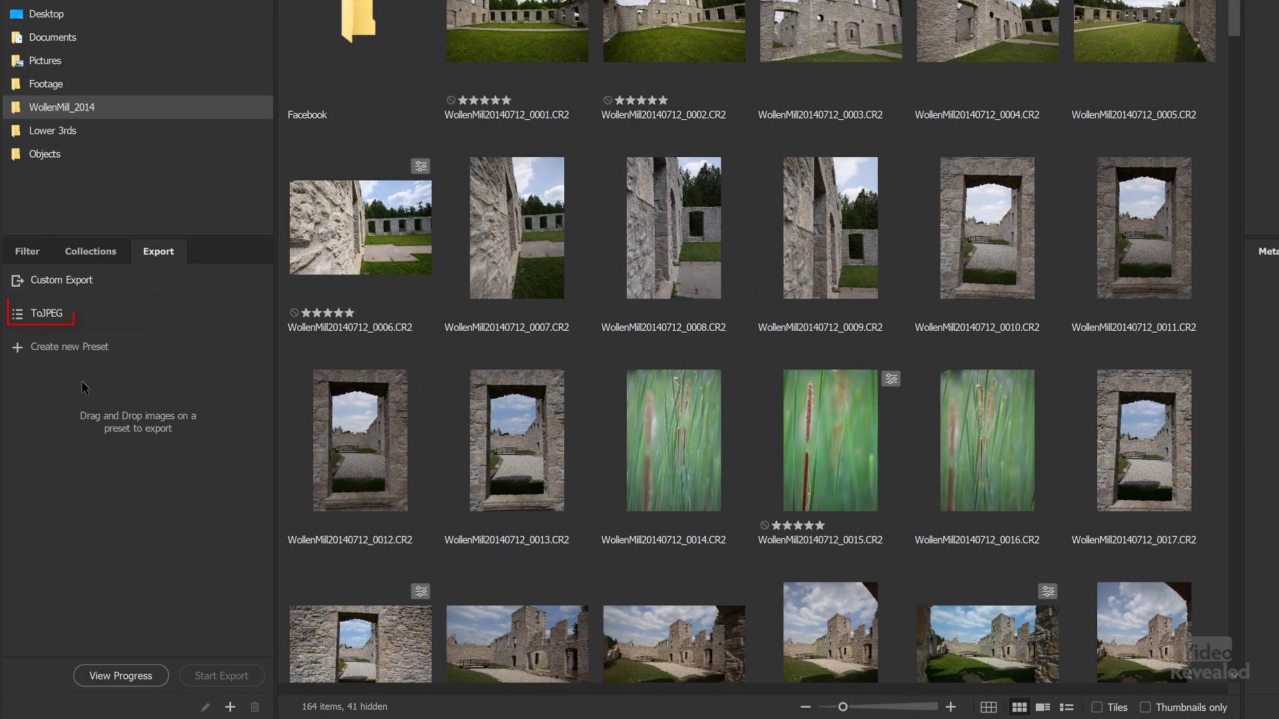
Step: Select the ToJPEG preset, then view the Filter panel's ratings and file-type counts
left_click(76, 313)
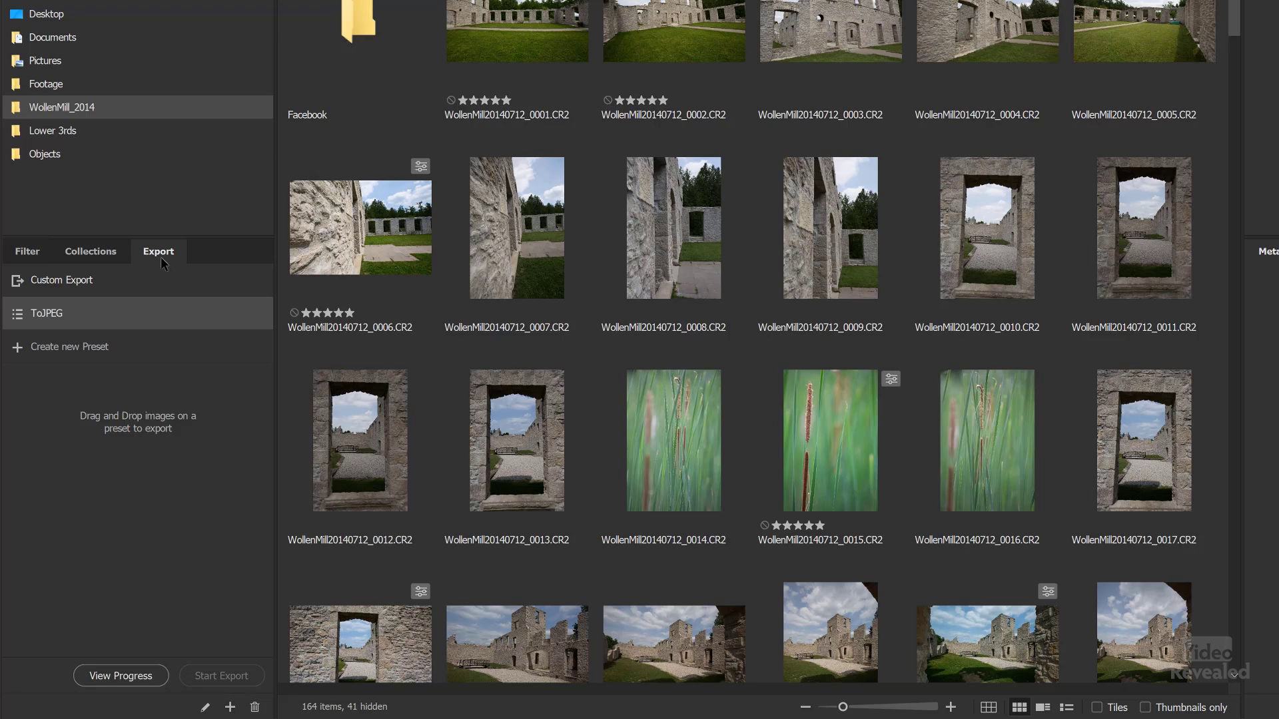
left_click(27, 251)
scroll(453, 278, "down", 4)
scroll(453, 278, "up", 4)
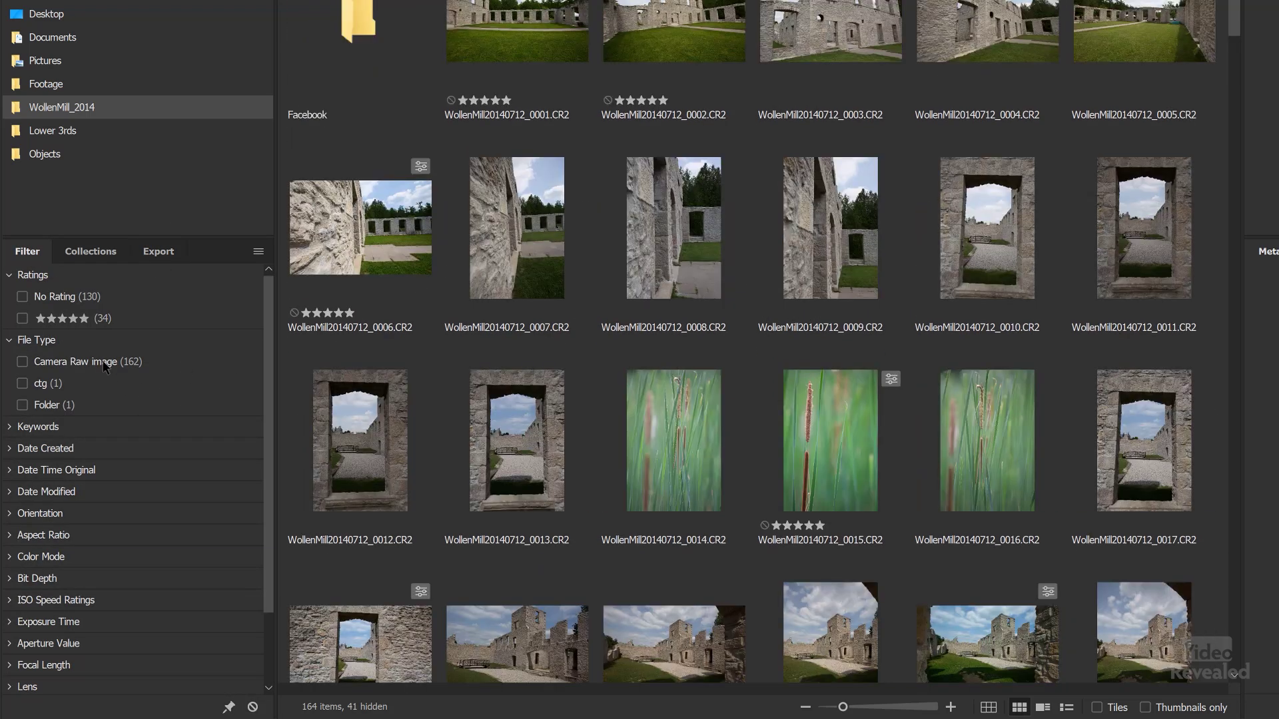
Step: Filter to 5-star photos and drop 0029, 0035, 0075, 0083, 0127 and 0126 onto ToJPEG
left_click(73, 320)
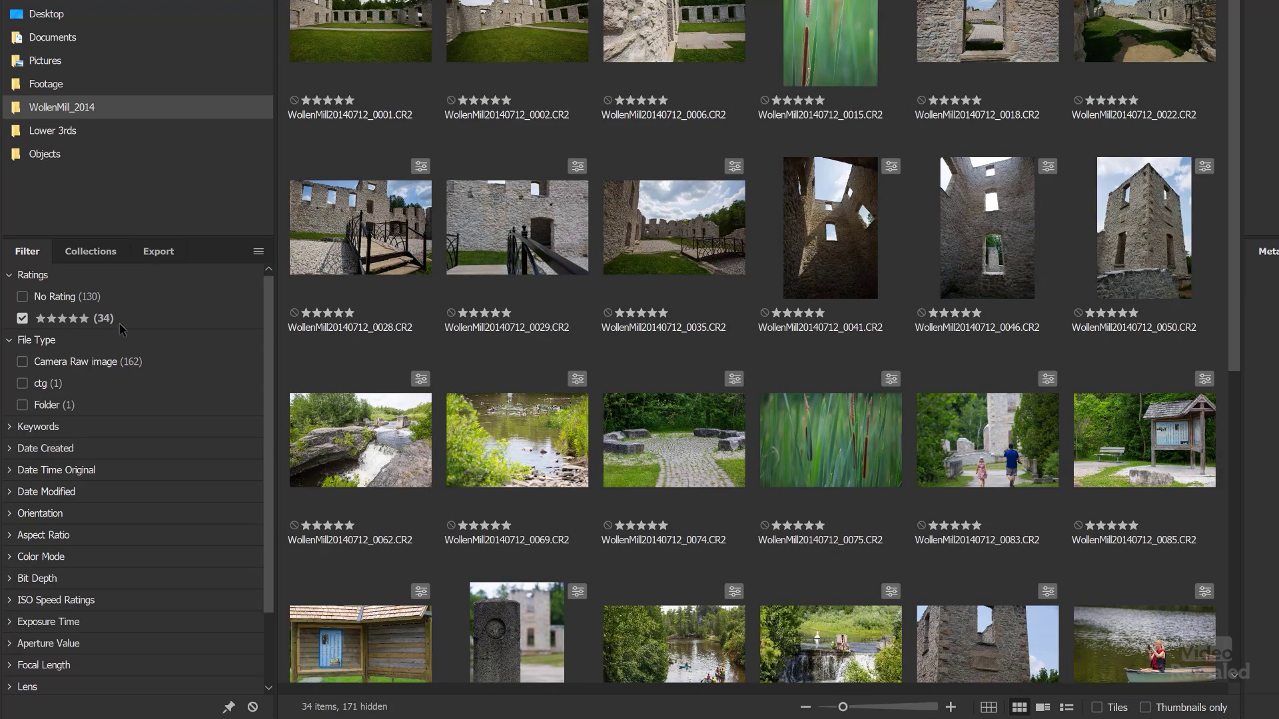
left_click(163, 253)
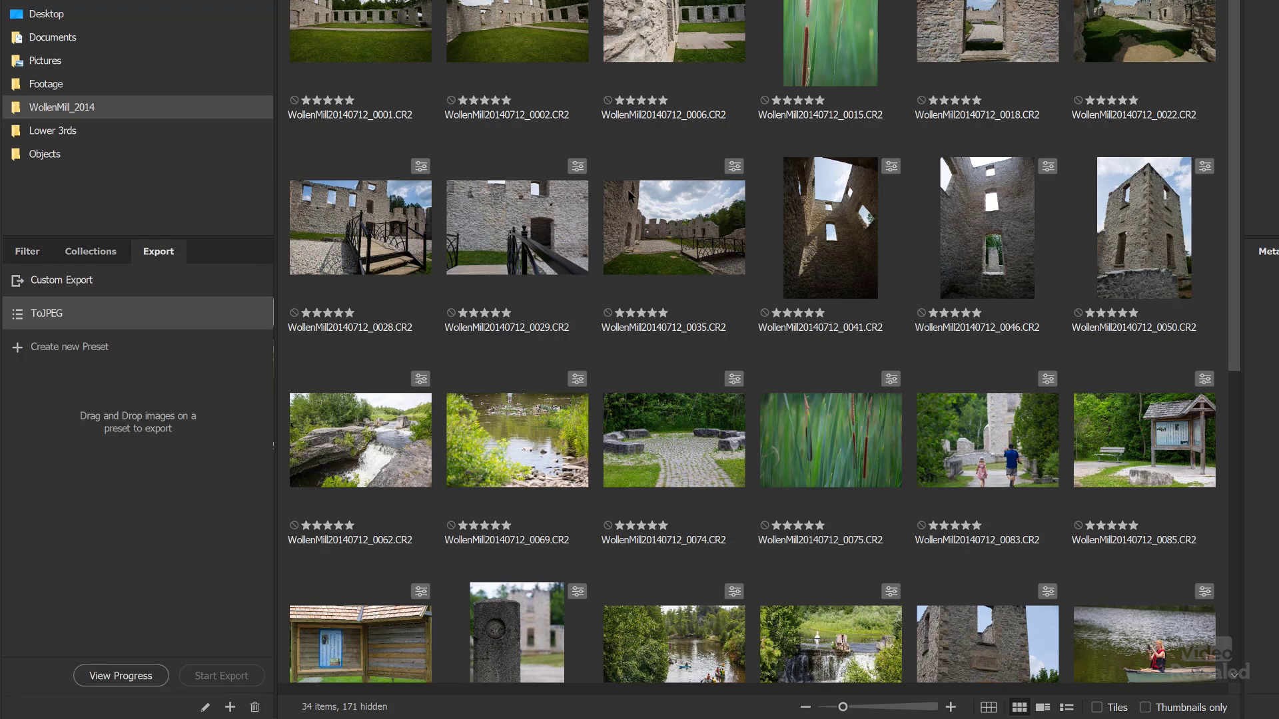
left_click(493, 217)
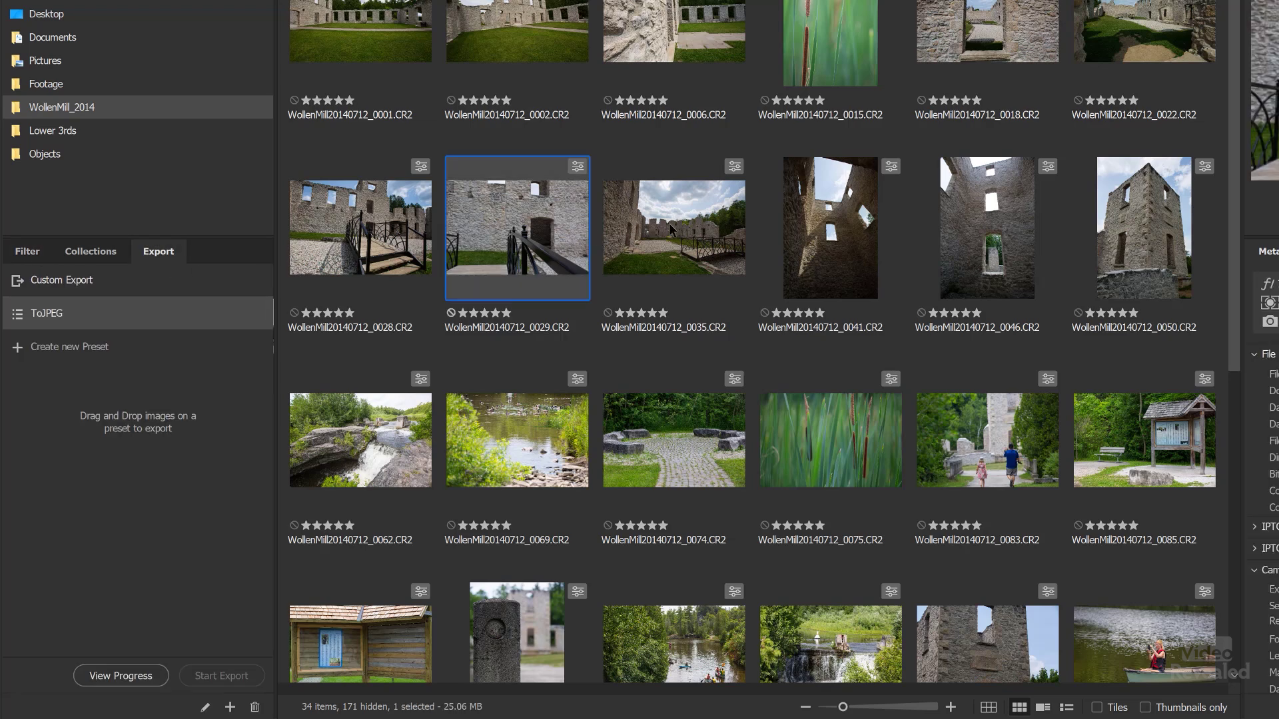
left_click(722, 249, "ctrl")
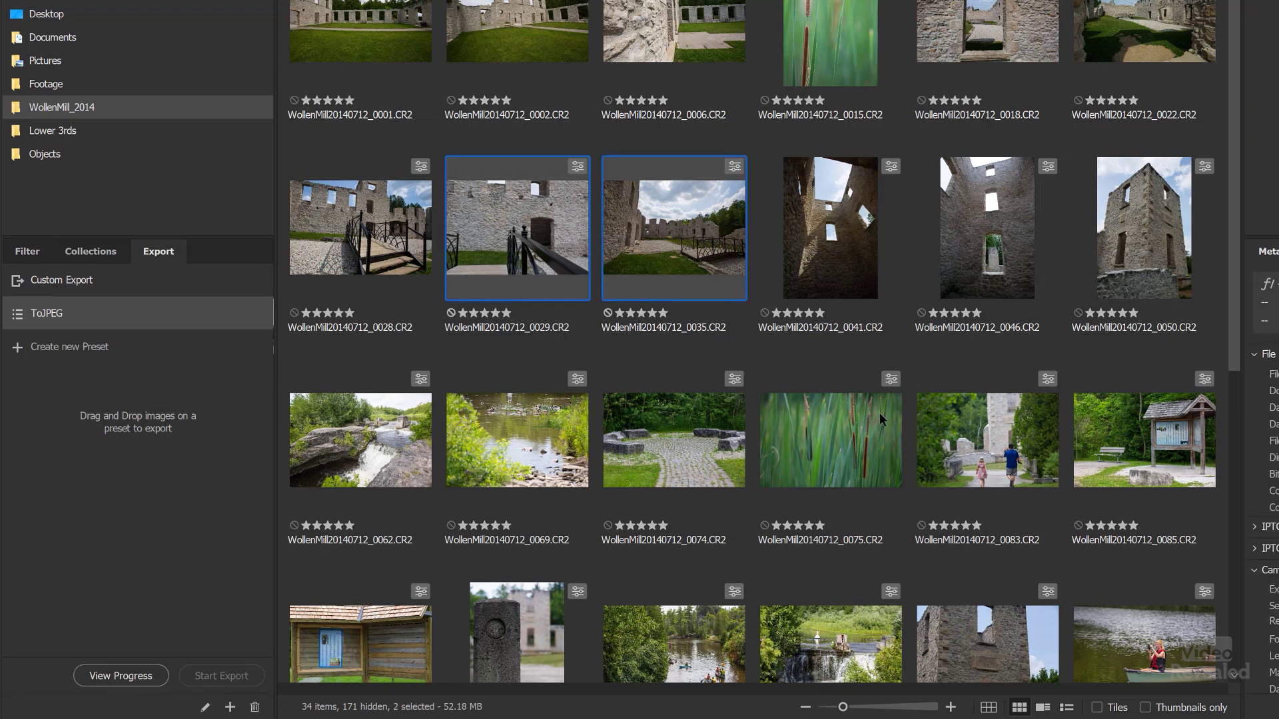
left_click(829, 432, "ctrl")
left_click(1015, 460, "ctrl")
scroll(940, 447, "down", 8)
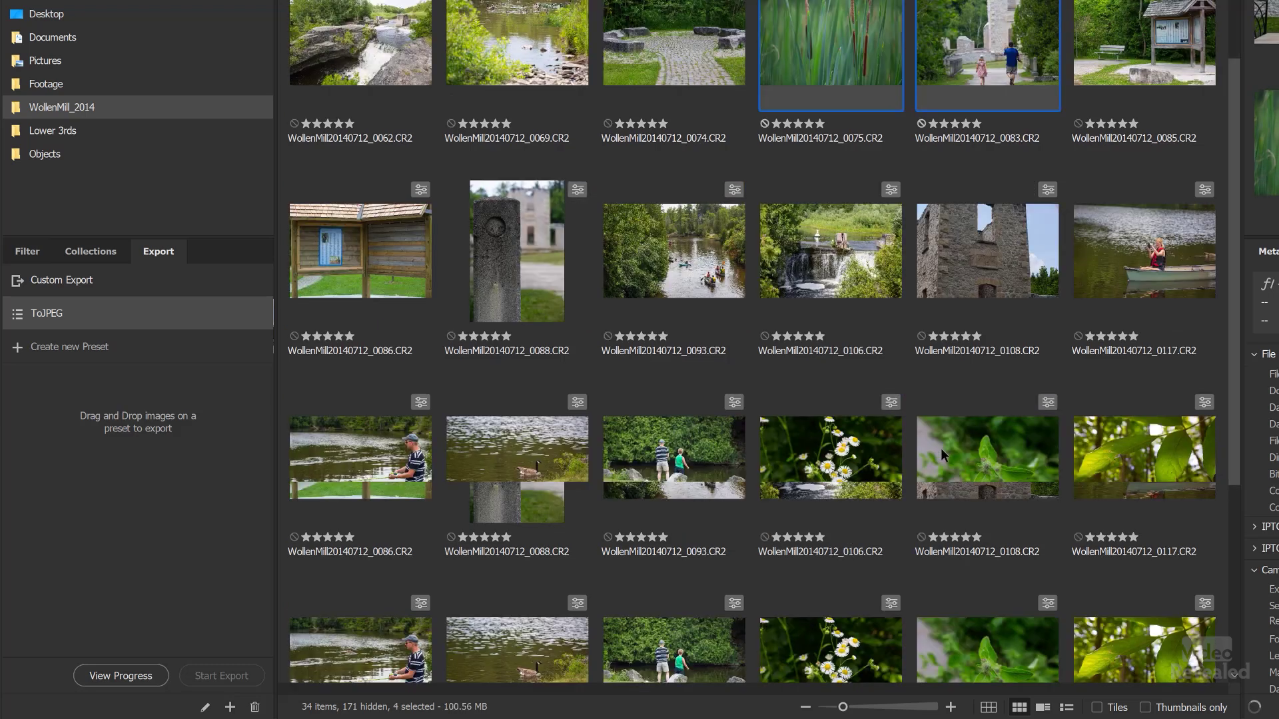
left_click(820, 333, "ctrl")
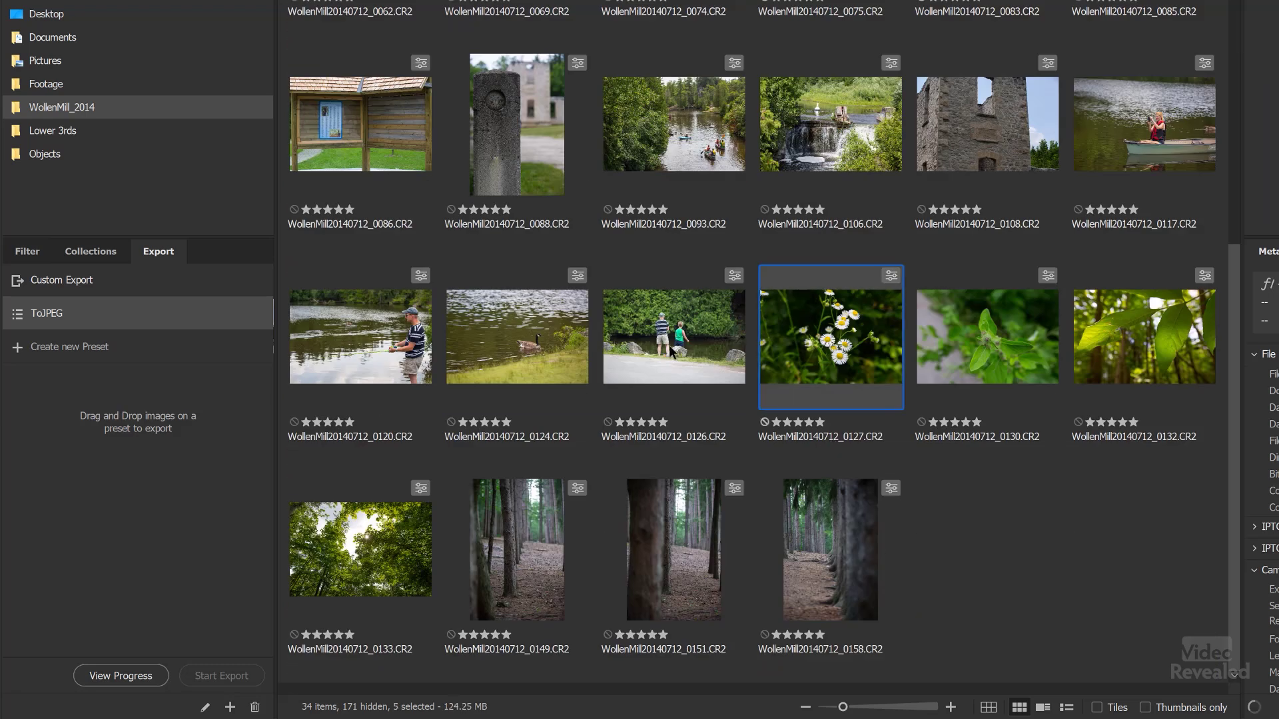
left_click(672, 353, "ctrl")
left_click_drag(674, 345, 84, 306)
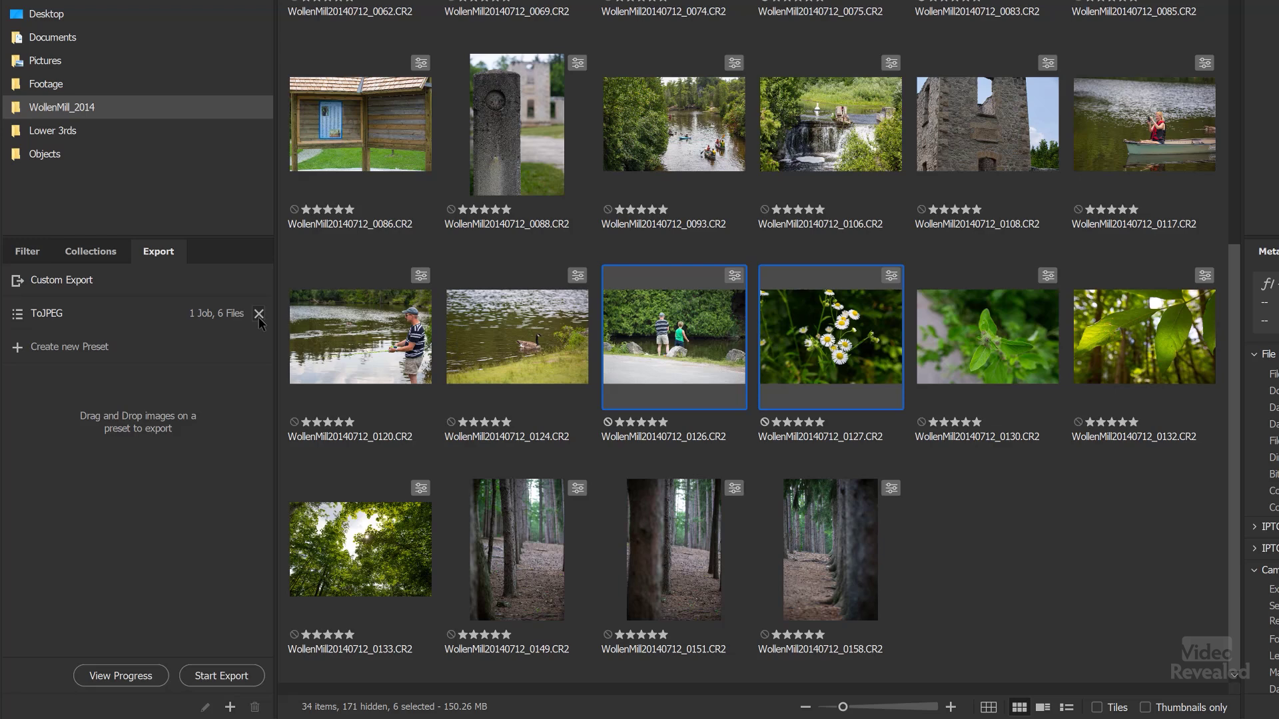
Step: Clear the old To JPEG1 job, export the six photos, and browse the Bridge Test results
left_click(135, 676)
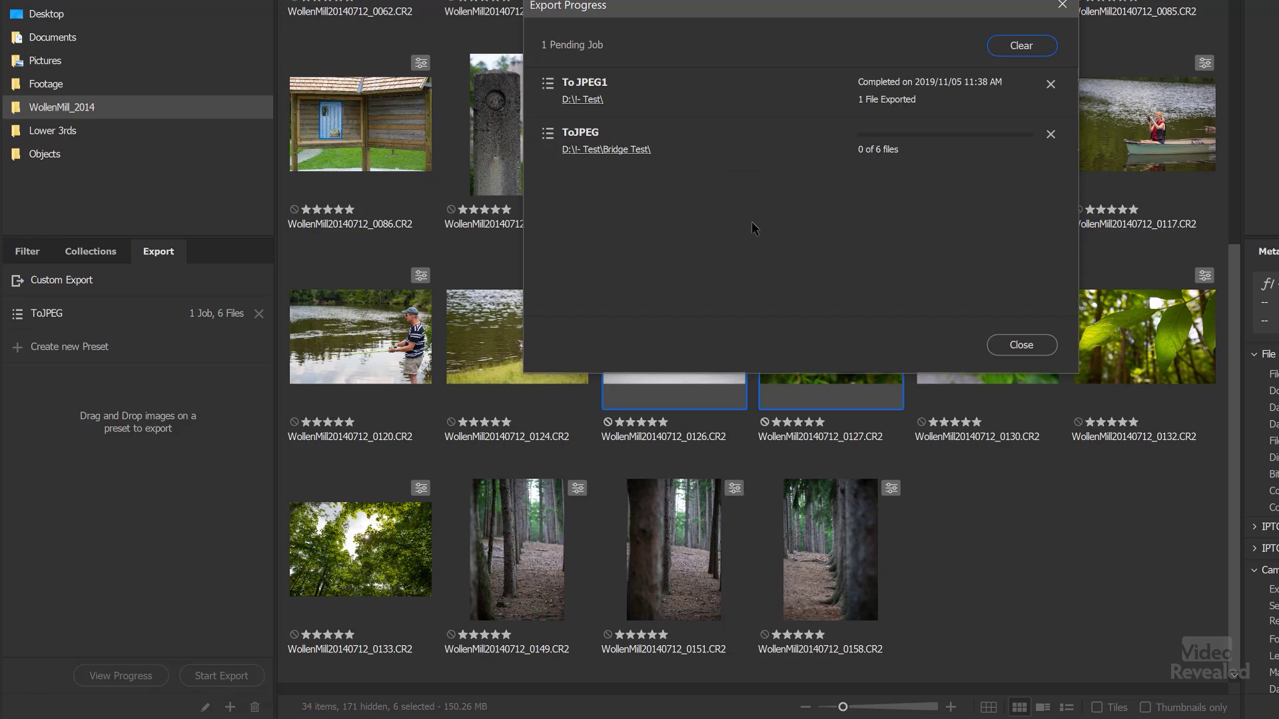
left_click(1050, 85)
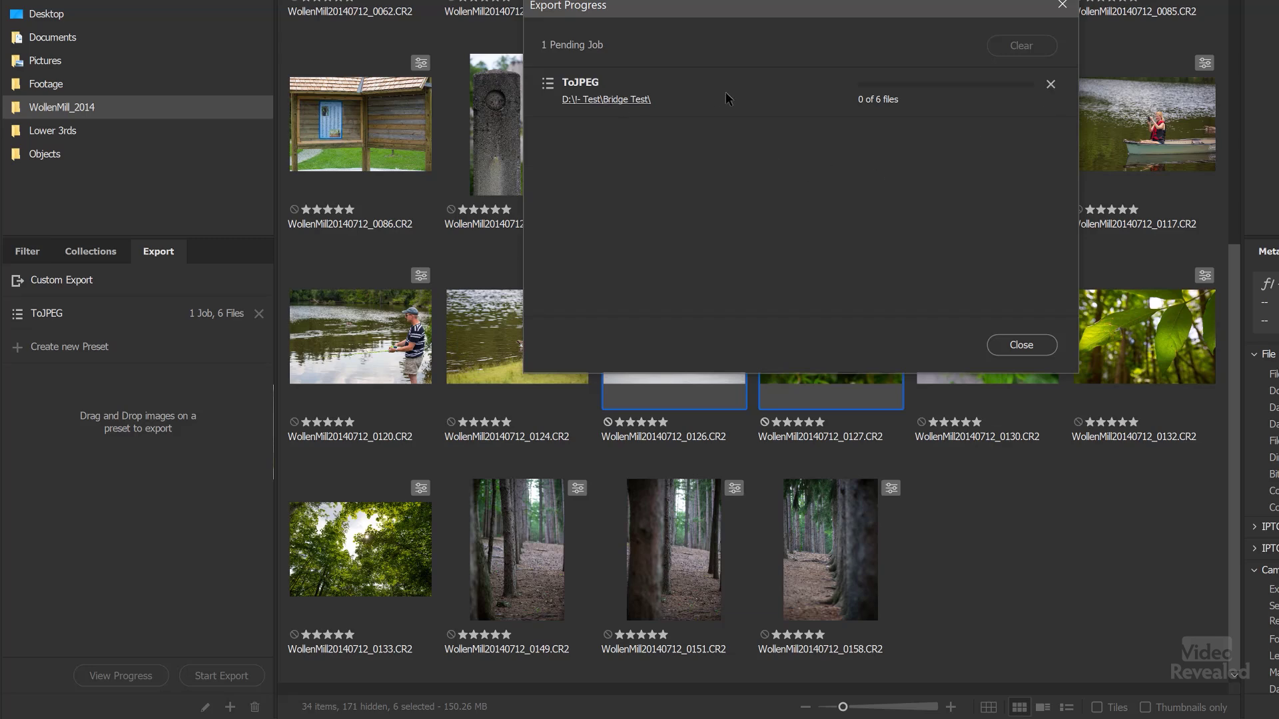
left_click(1021, 345)
left_click(227, 676)
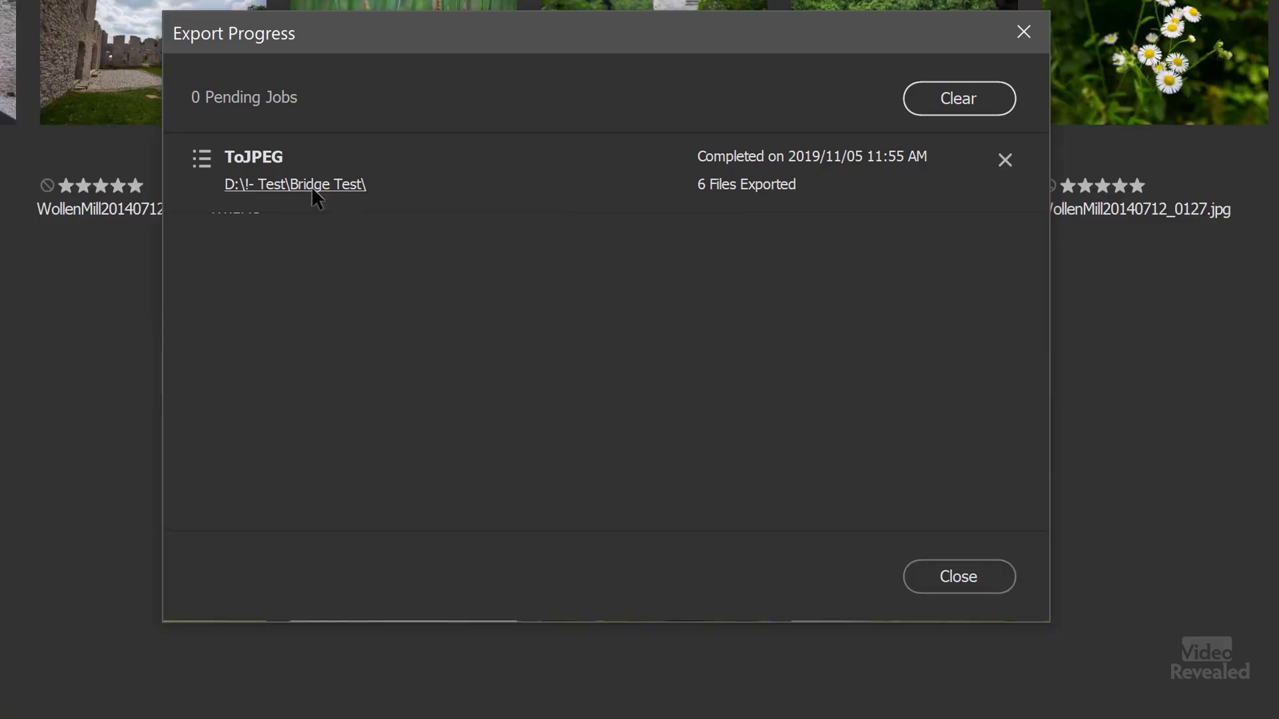
left_click(970, 577)
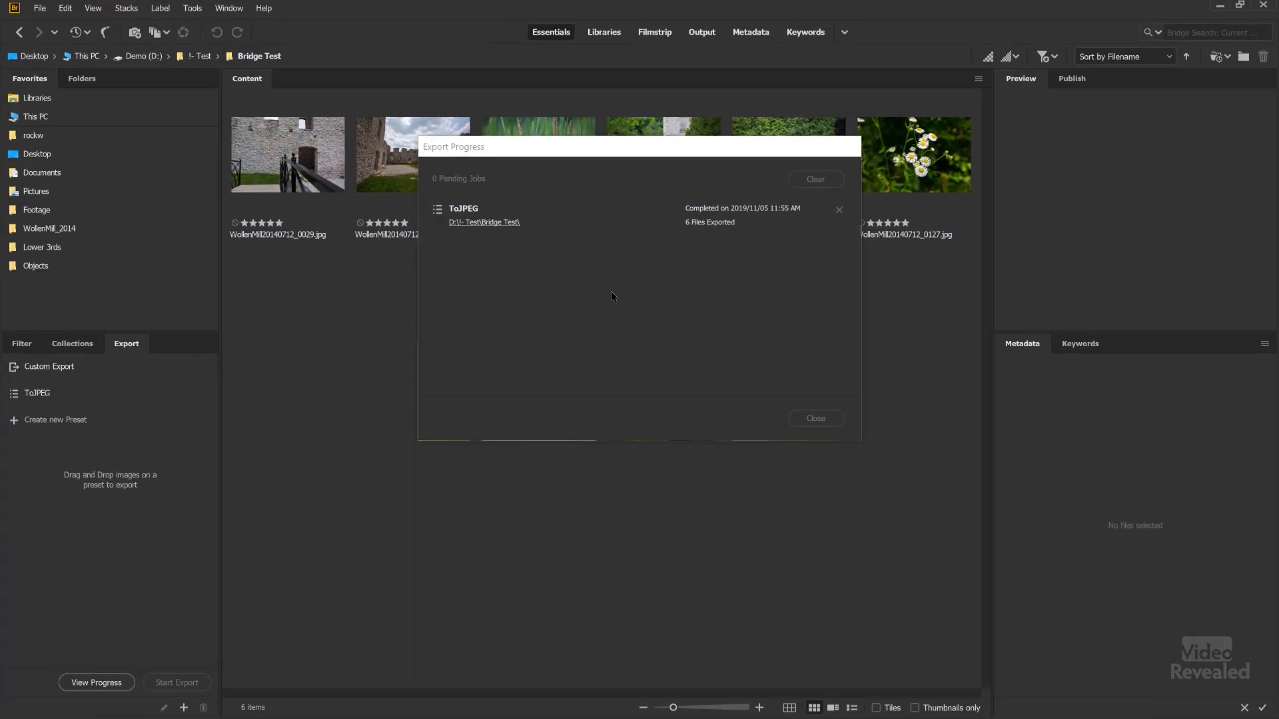
left_click(308, 151)
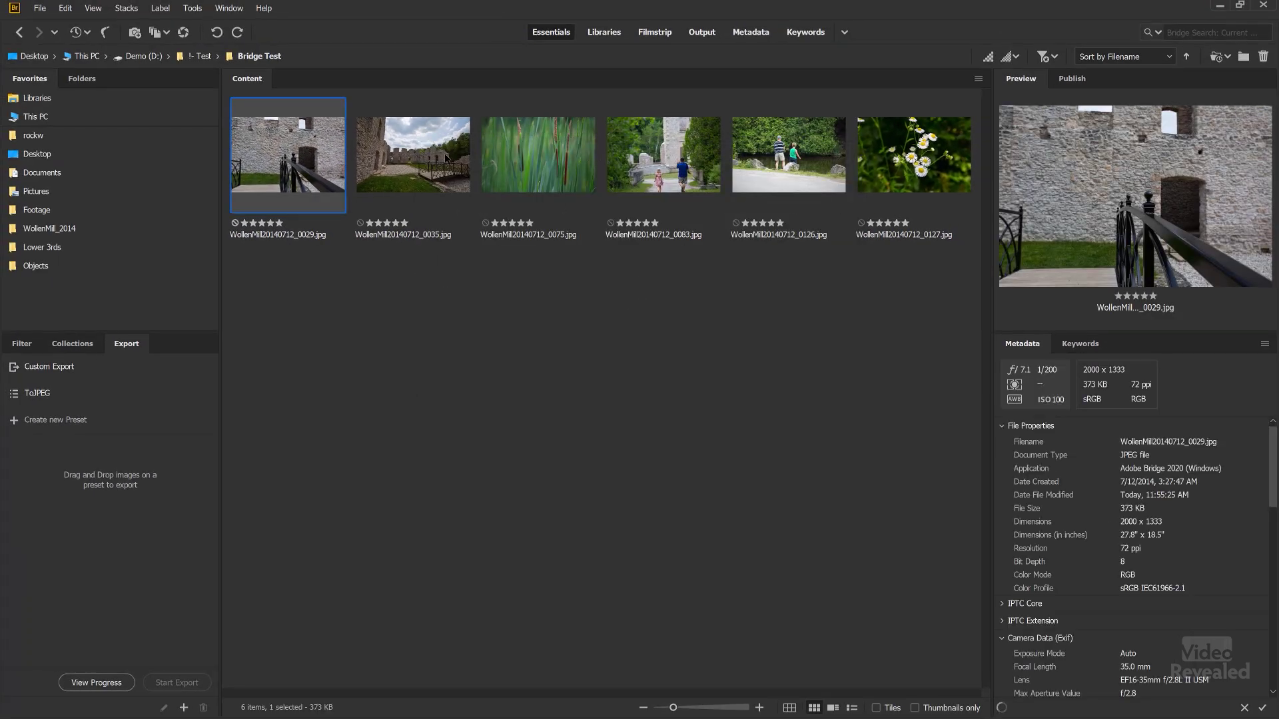
Step: Check the dimensions of the exported 0035, 0075, 0083 and 0126 JPEGs
left_click(445, 158)
left_click(517, 150)
left_click(665, 162)
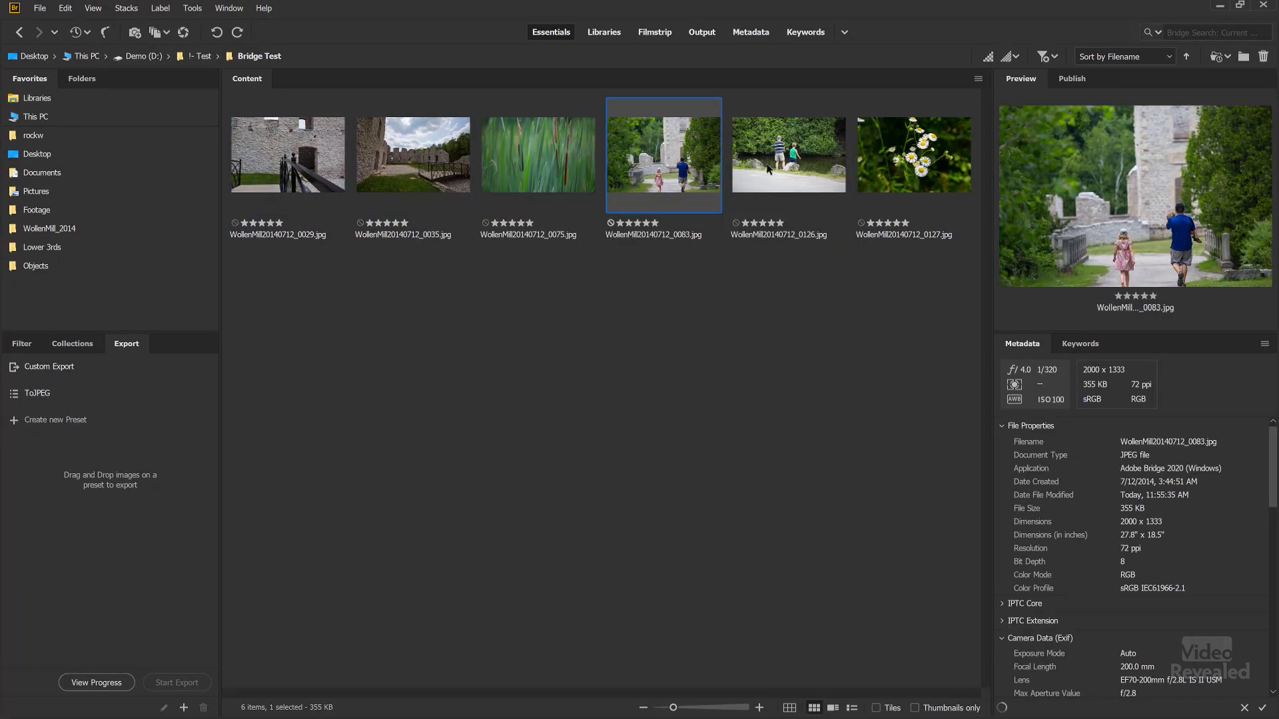
left_click(769, 169)
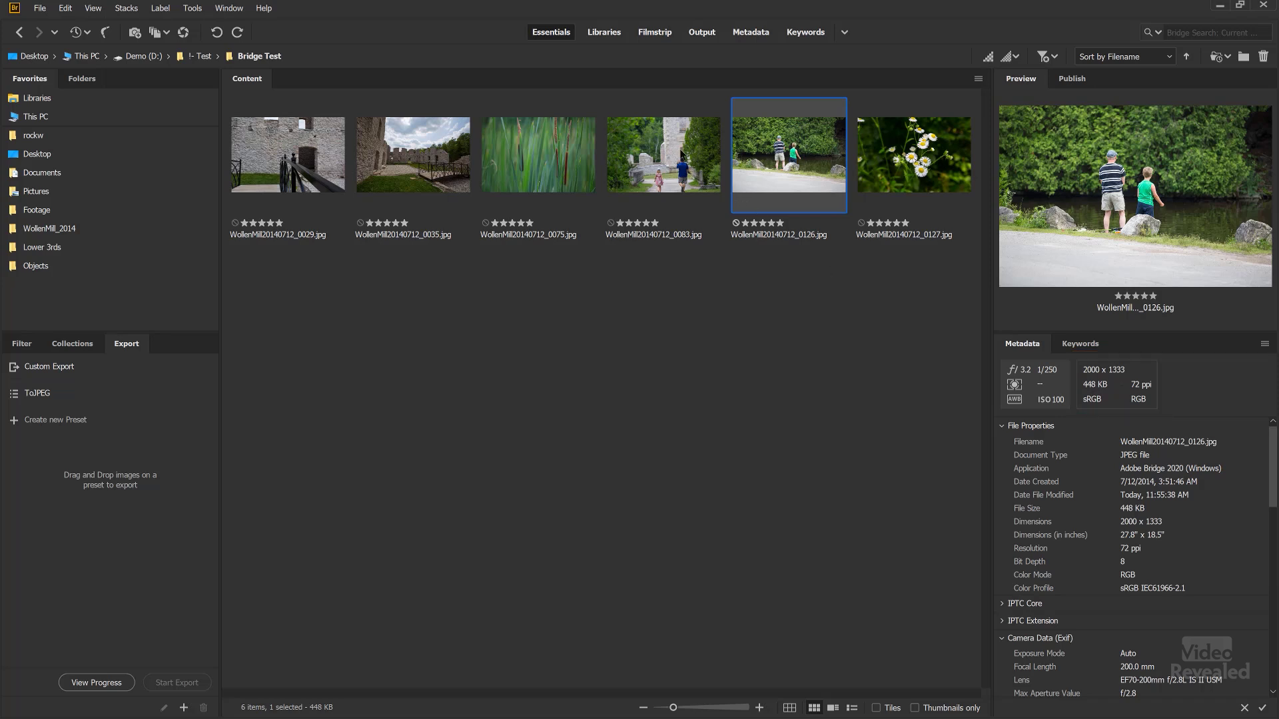
left_click(682, 155)
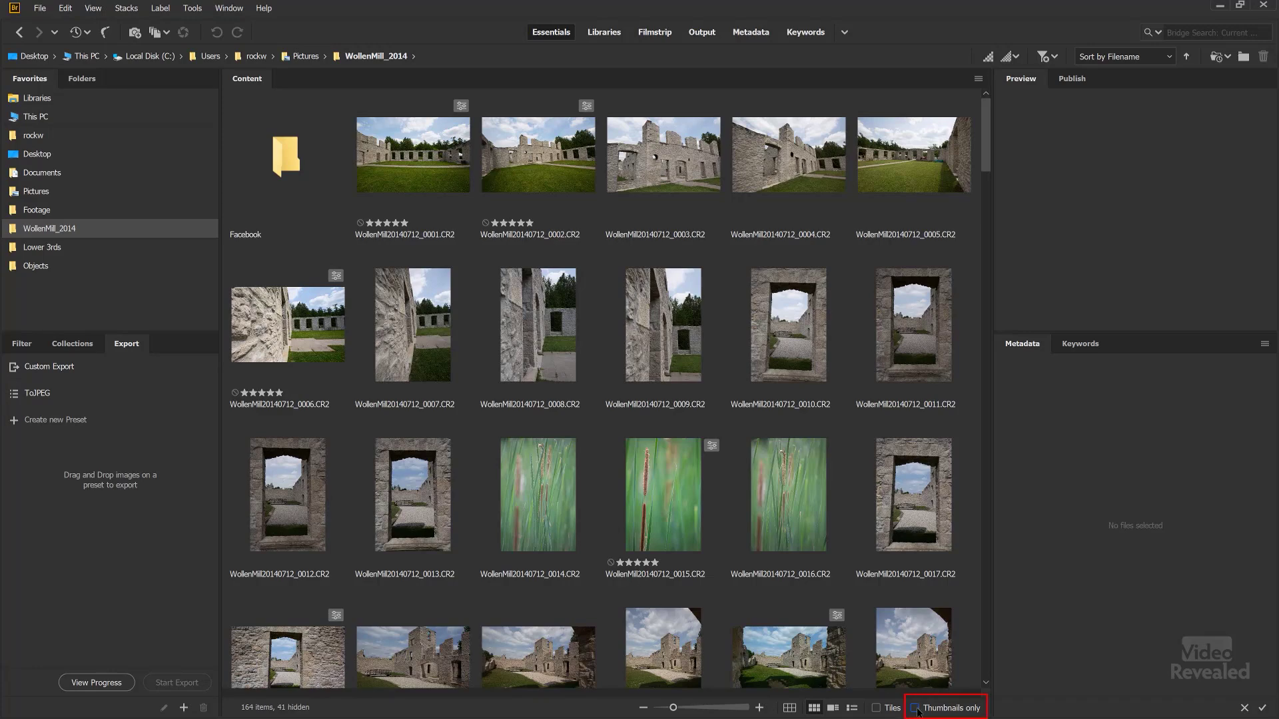
Step: Hide filenames and ratings and the side panels to widen the WollenMill_2014 photo grid
left_click(915, 708)
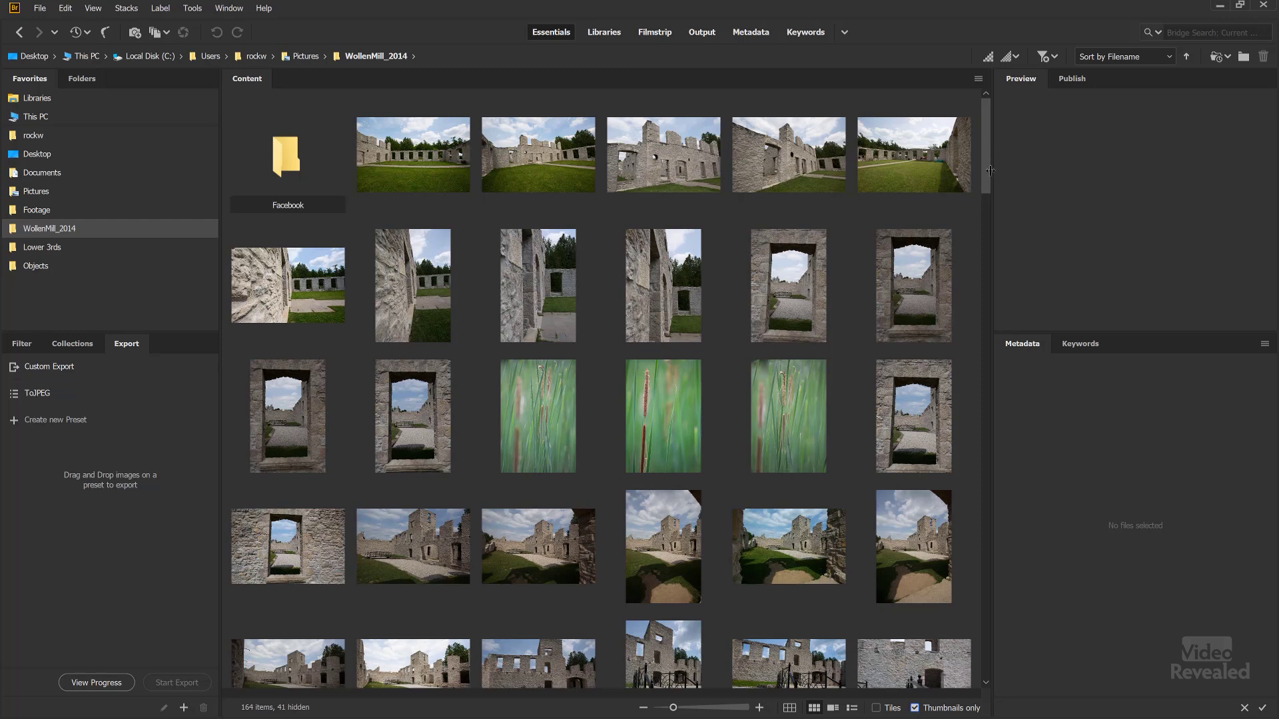
left_click_drag(989, 163, 976, 244)
scroll(976, 244, "up", 1)
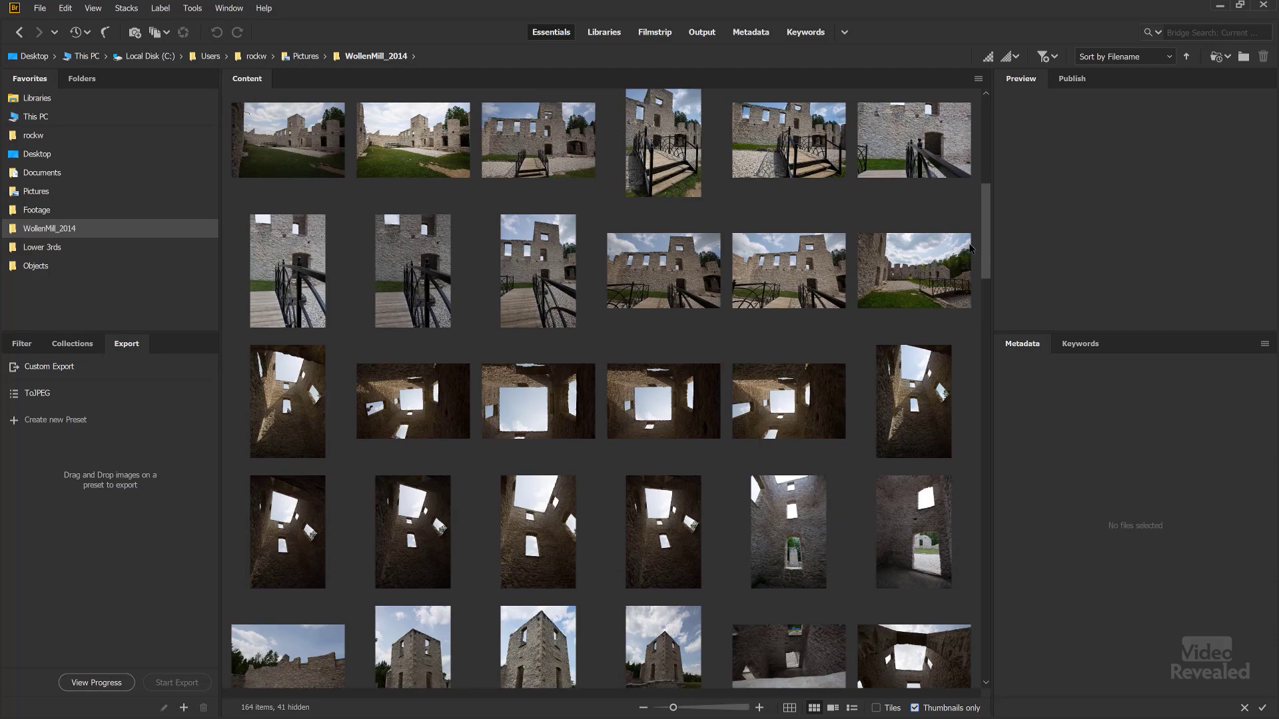
key("Tab")
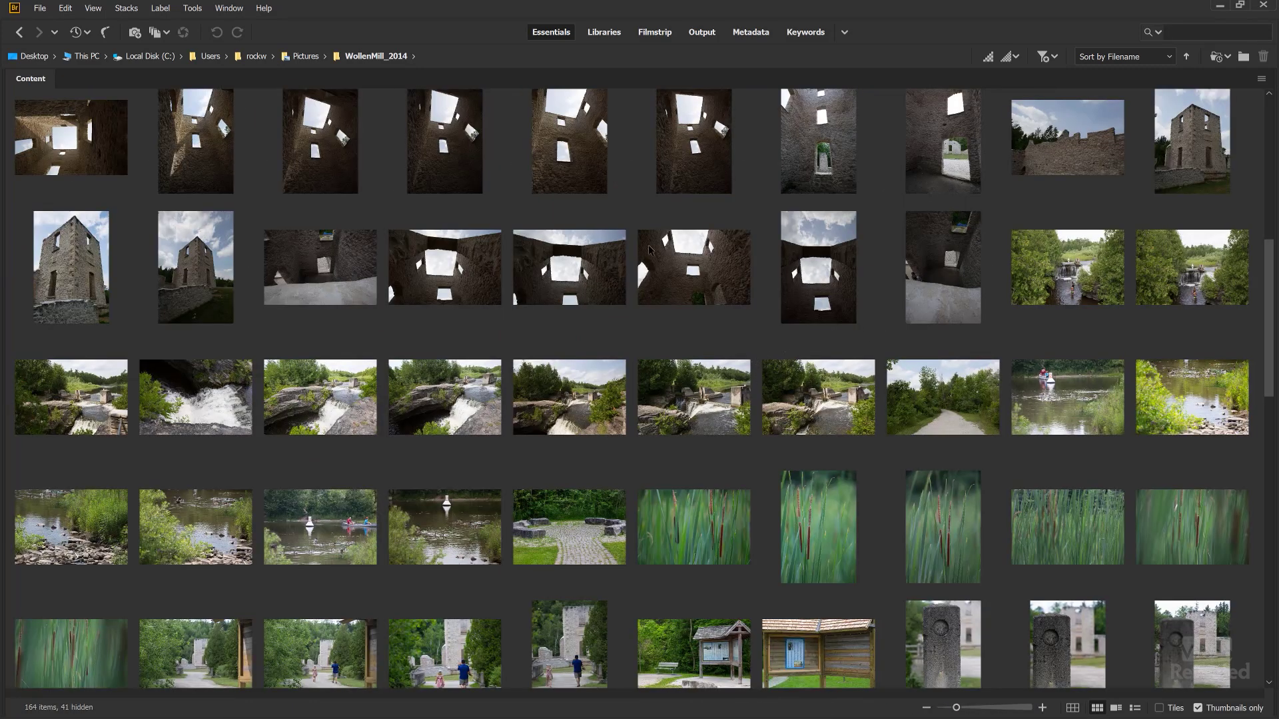
scroll(1180, 318, "down", 10)
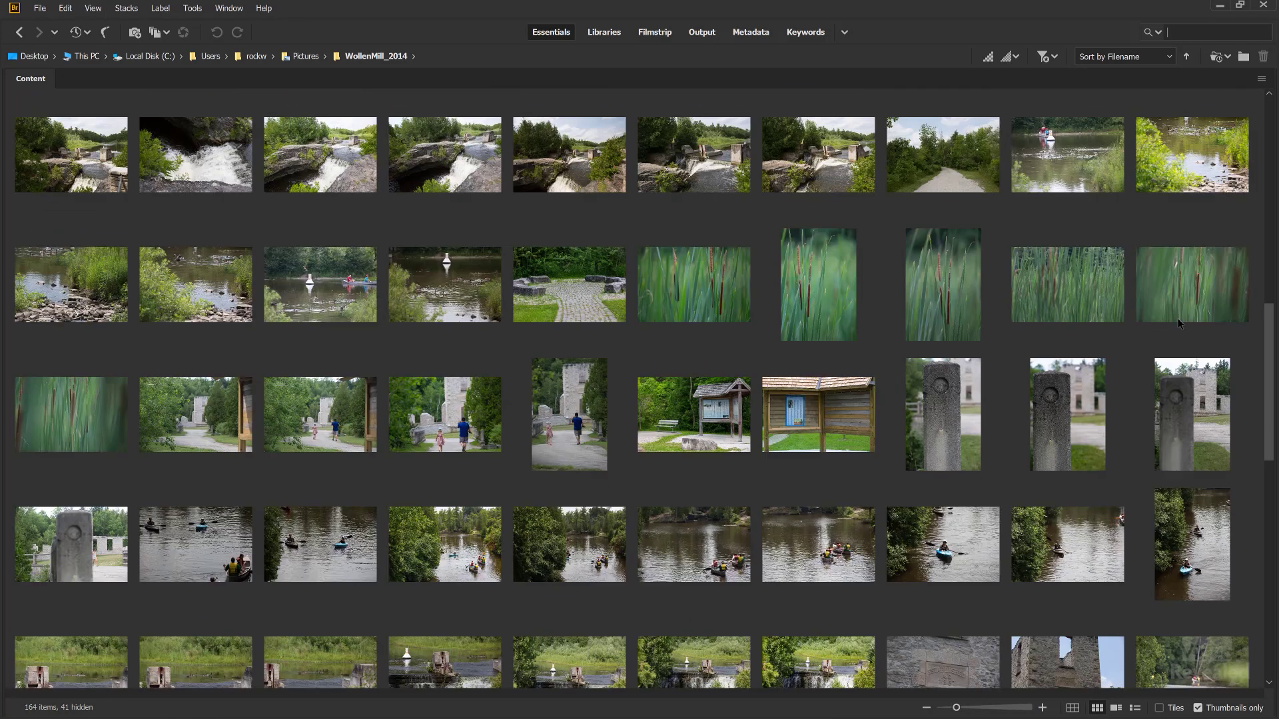
scroll(1178, 325, "down", 4)
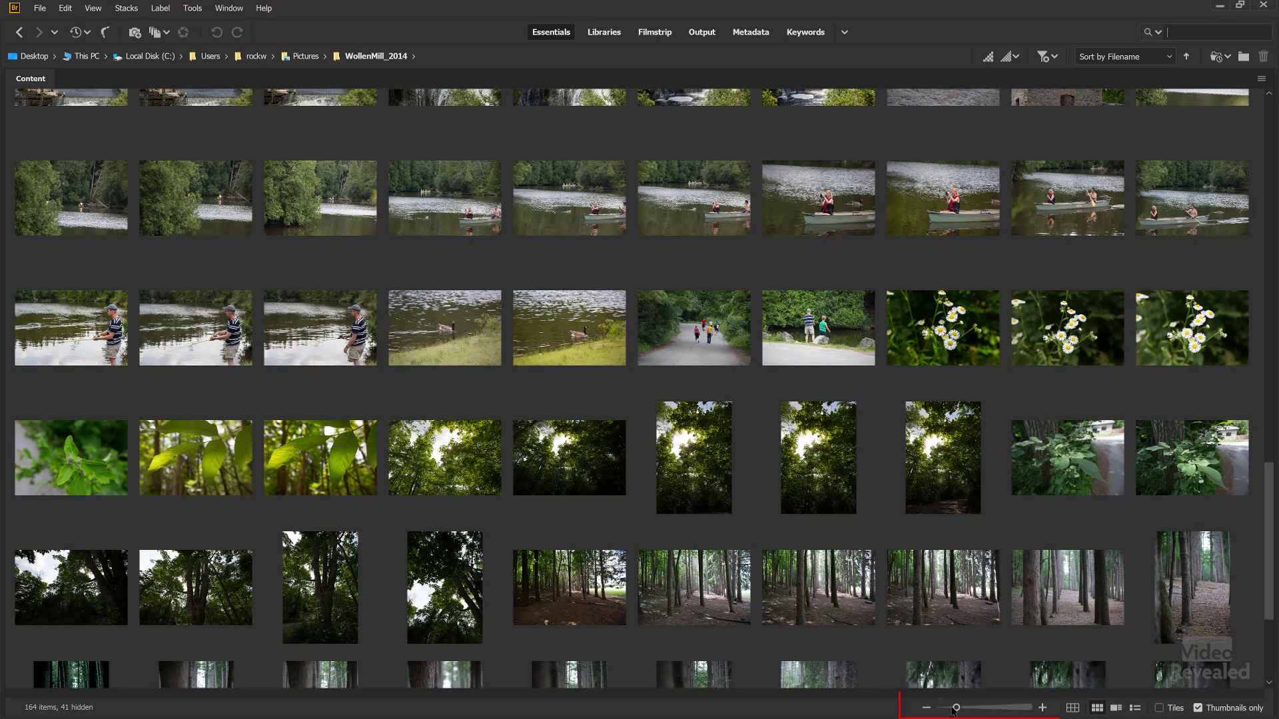
Step: Enlarge thumbnails to six per row, then show filenames and ratings again
left_click(971, 707)
left_click(973, 707)
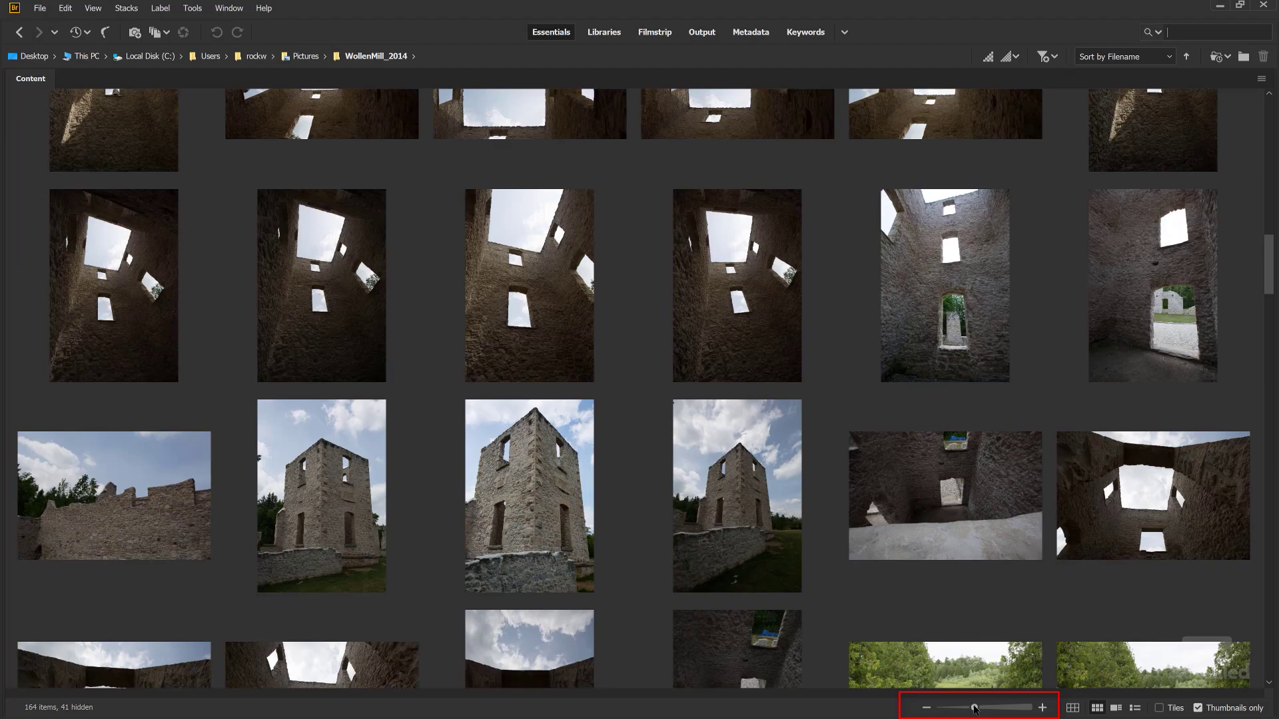
scroll(985, 458, "down", 10)
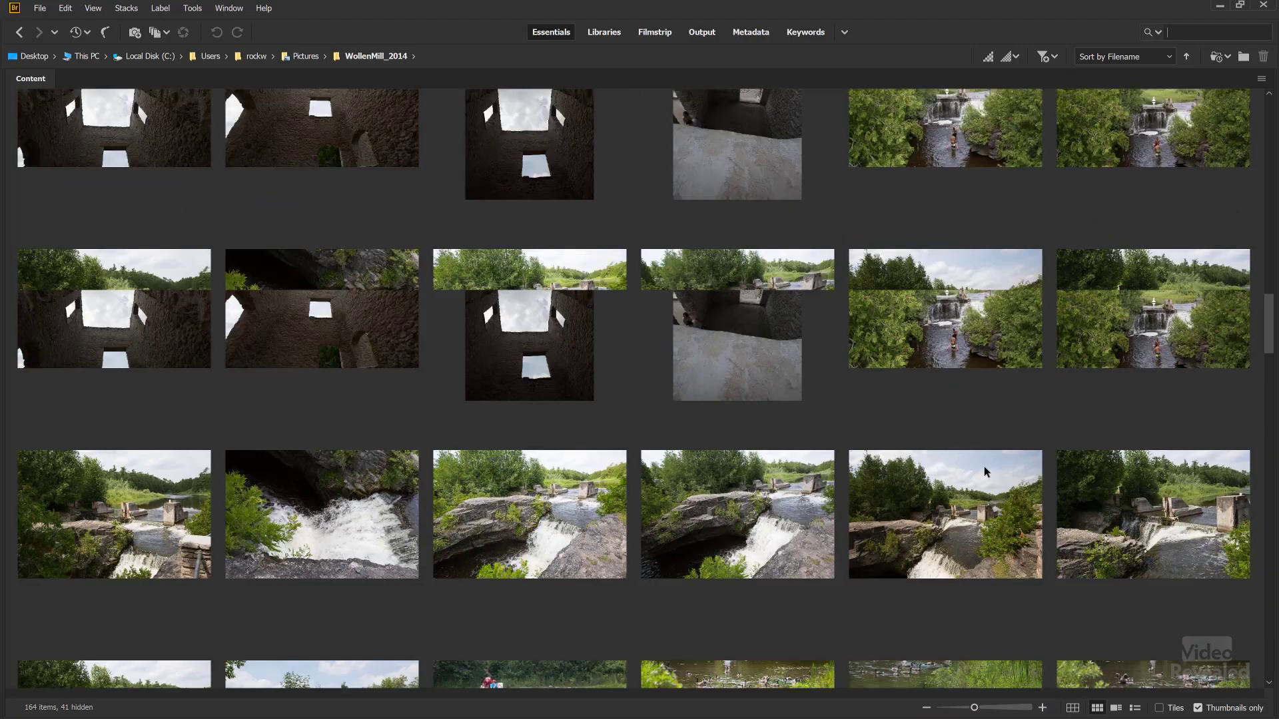
scroll(985, 466, "down", 15)
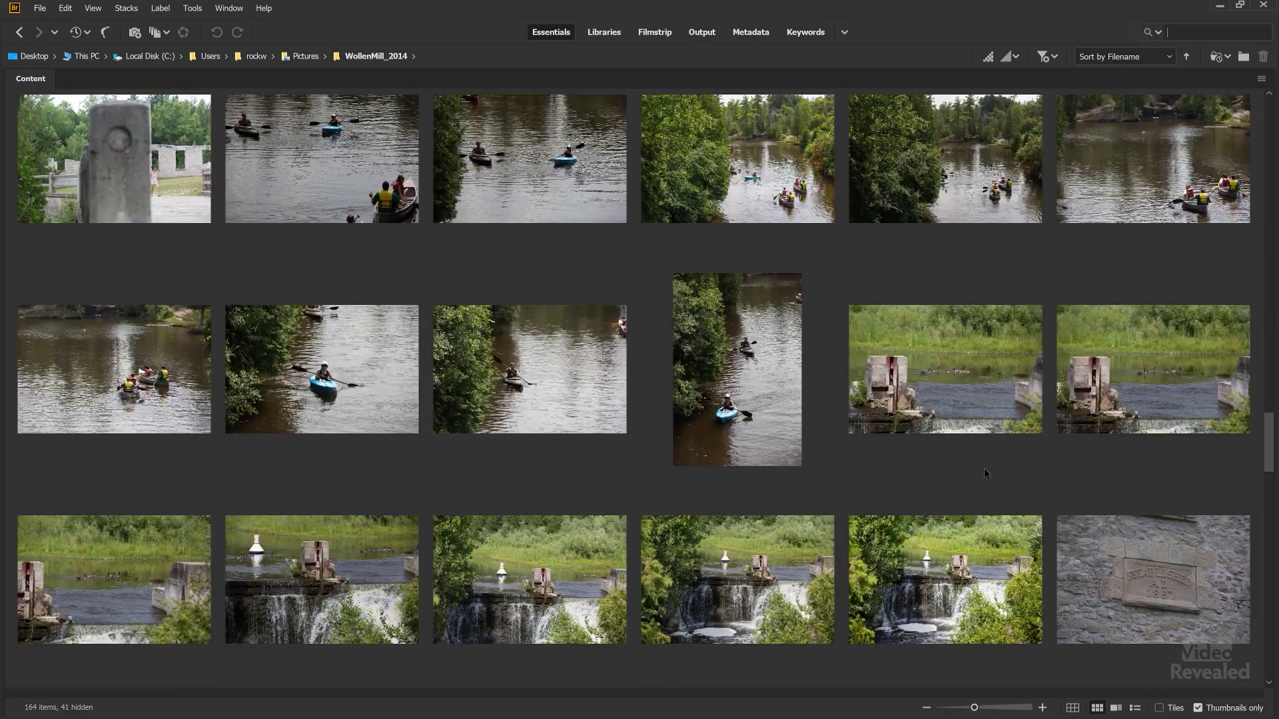
scroll(984, 470, "down", 5)
scroll(984, 474, "down", 5)
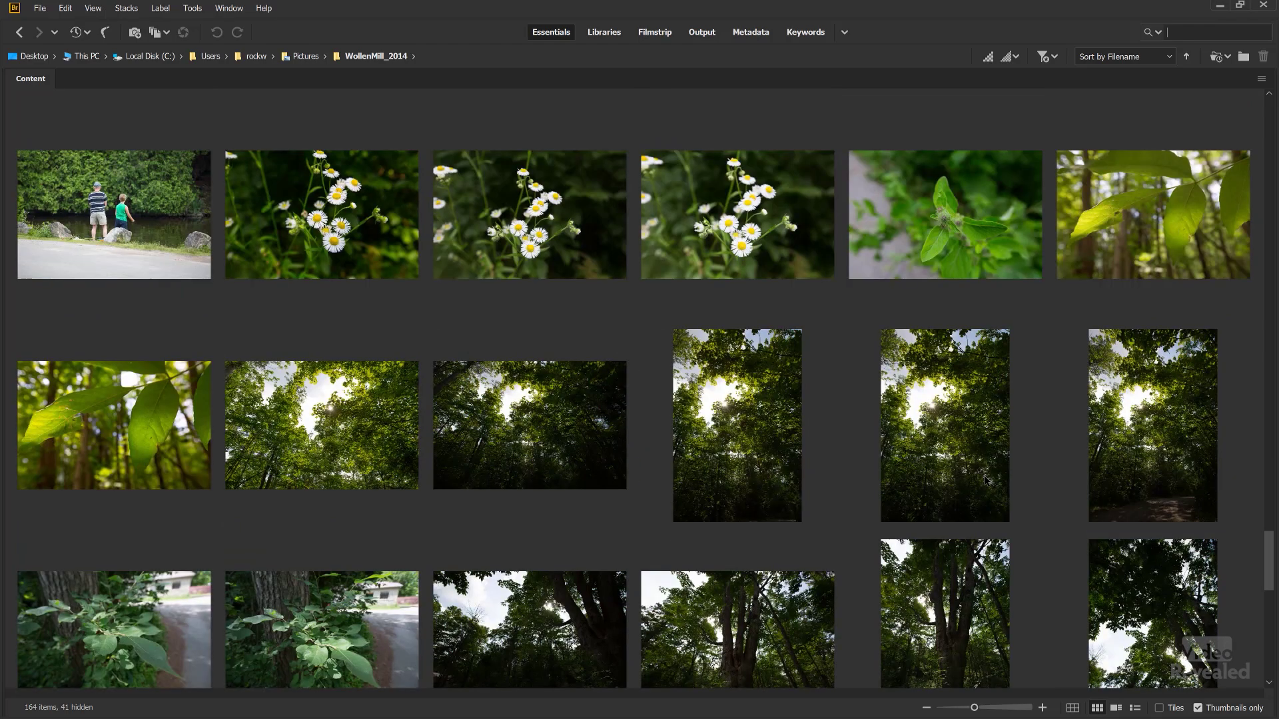
scroll(984, 479, "down", 10)
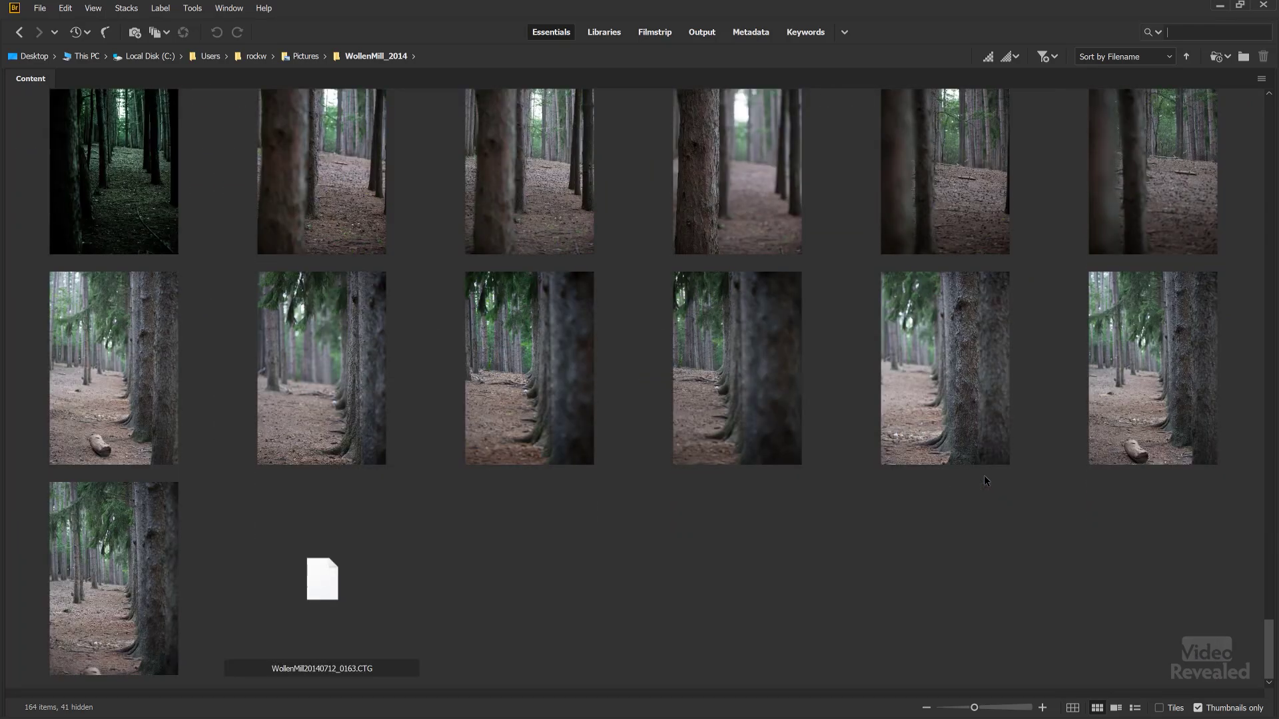
left_click(1198, 709)
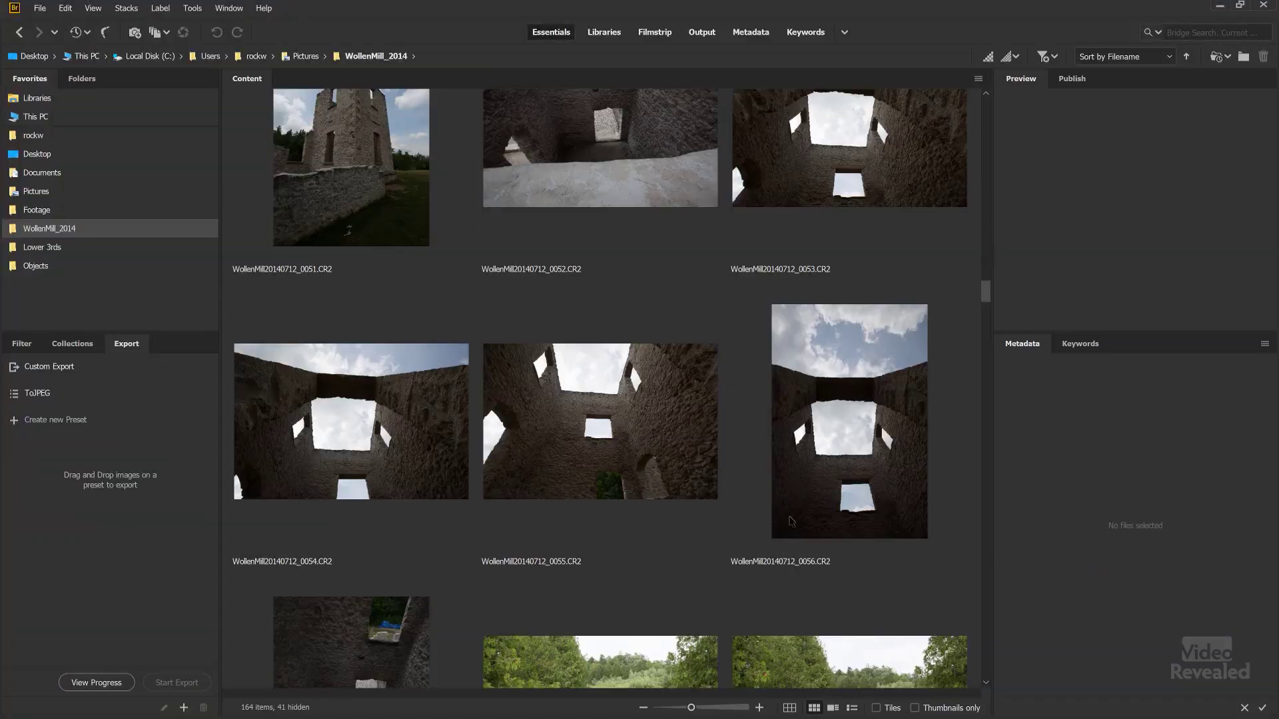
Step: Resize thumbnails to four per row and toggle tile backgrounds on and off
left_click_drag(684, 710, 680, 711)
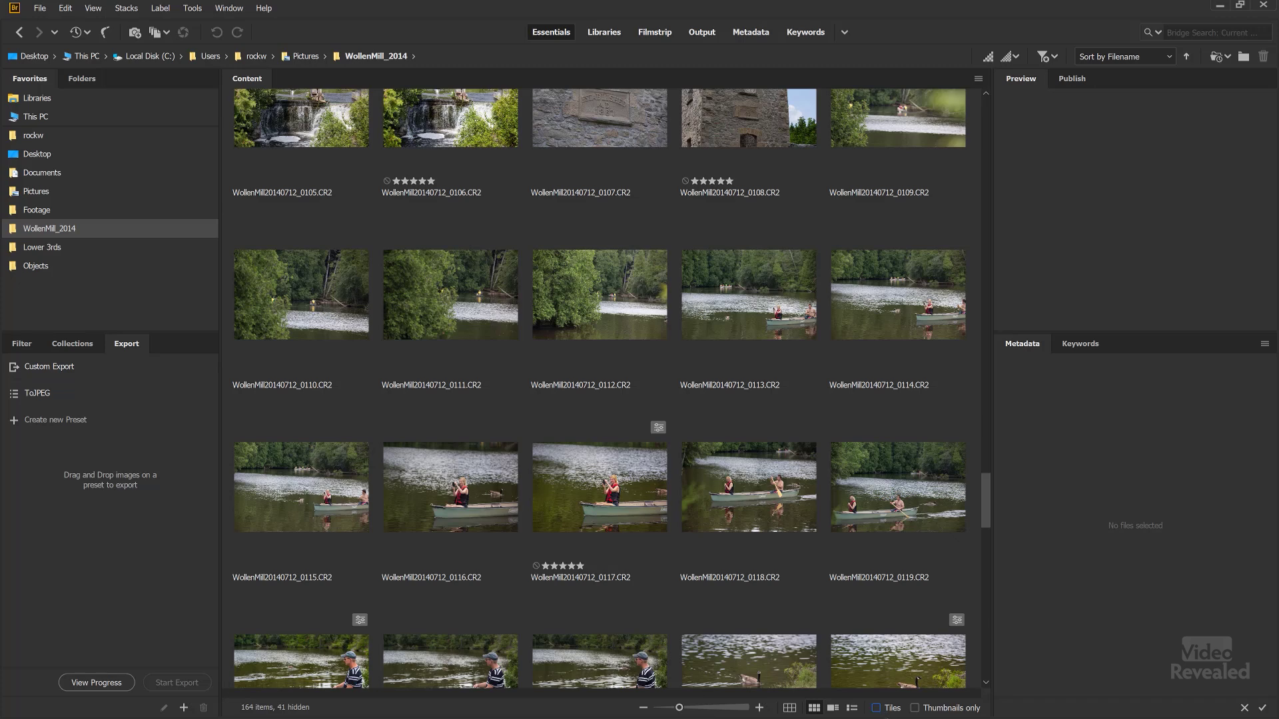
left_click(876, 709)
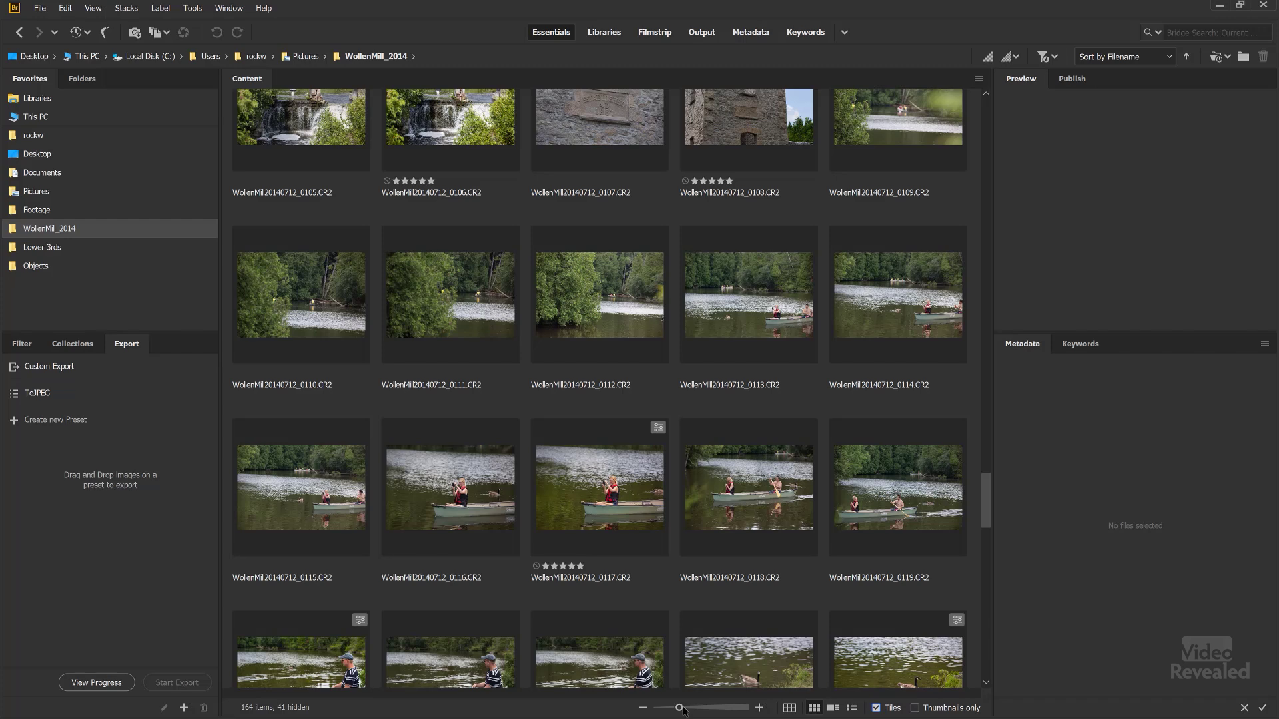
left_click_drag(680, 710, 691, 710)
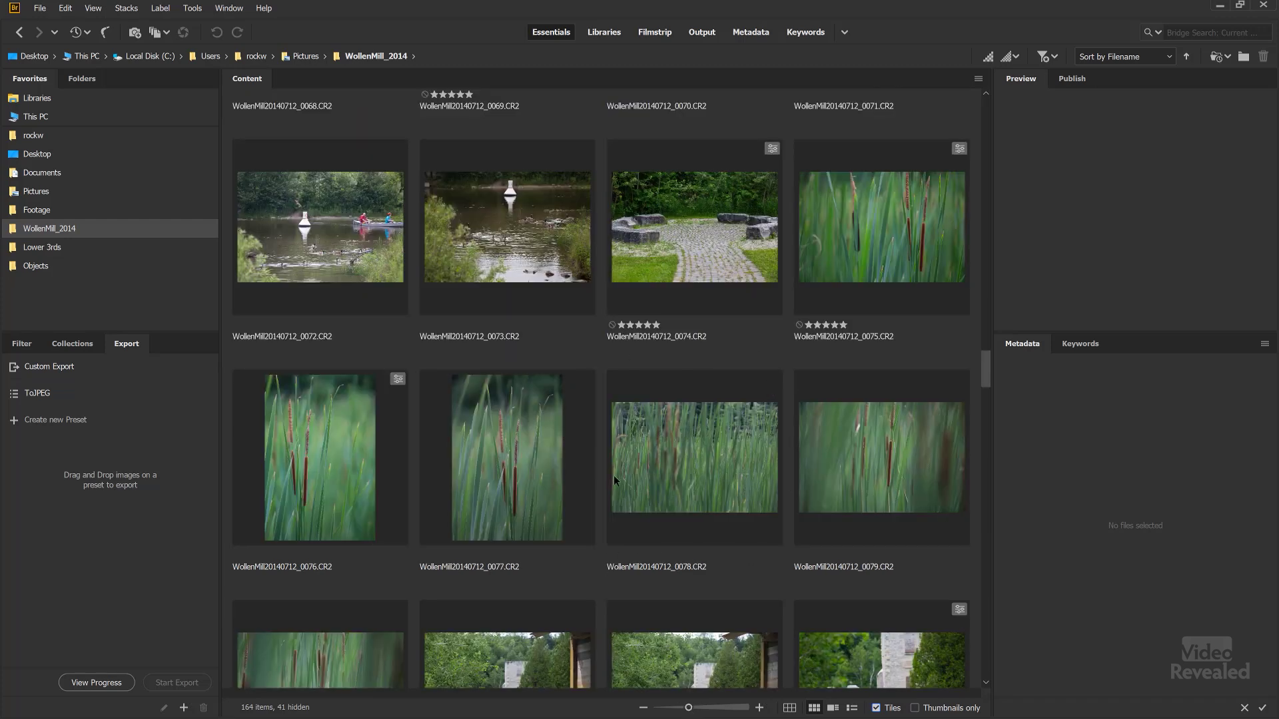
left_click(875, 710)
left_click(876, 710)
left_click(876, 709)
left_click(876, 709)
Step: Compare thumbnails-only display with and without tiles, ending with tiles removed and filenames shown
left_click(915, 708)
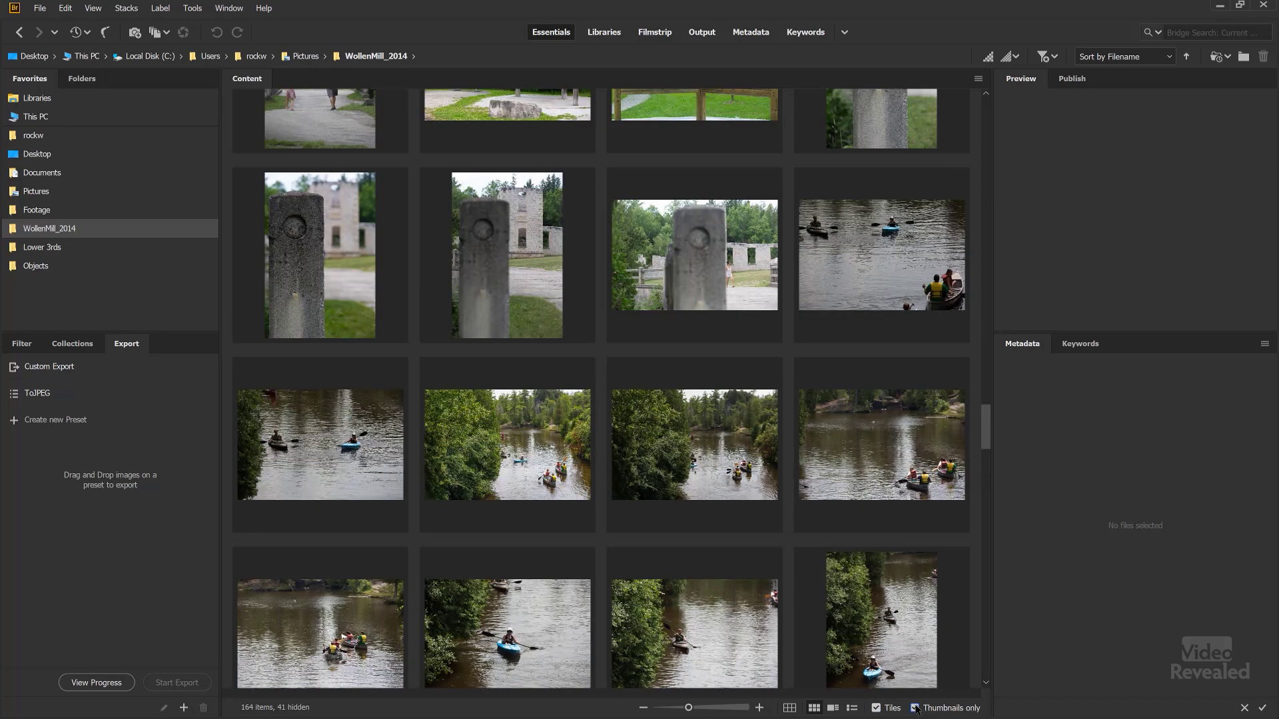
left_click(876, 708)
left_click(876, 708)
left_click(875, 708)
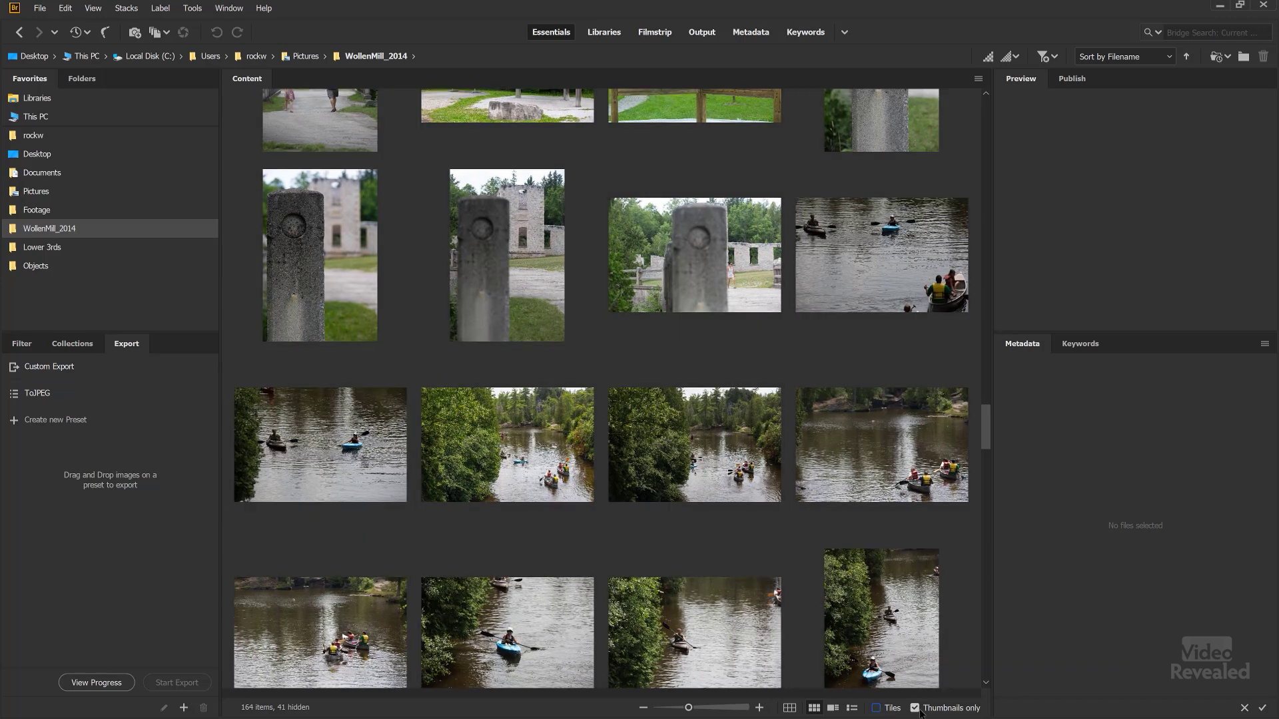
left_click(915, 709)
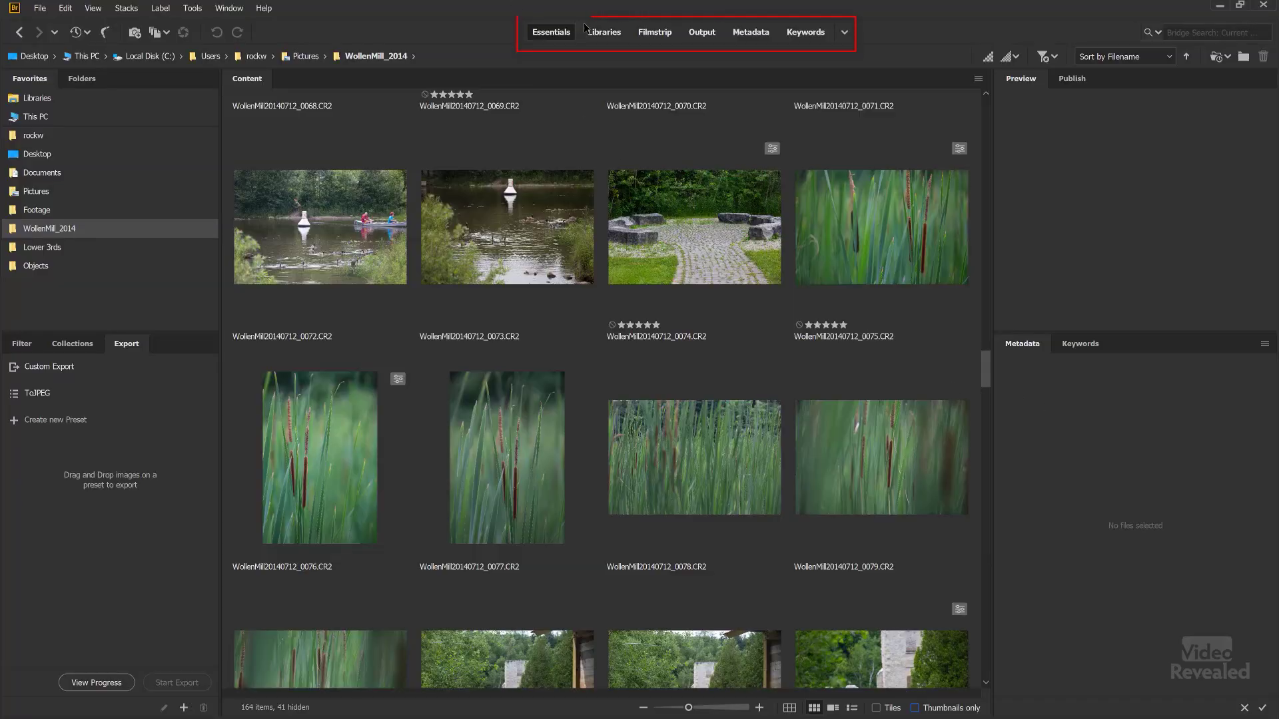
Step: Preview the first DOWNLOAD library item, then return to Essentials with thumbnails only
left_click(602, 34)
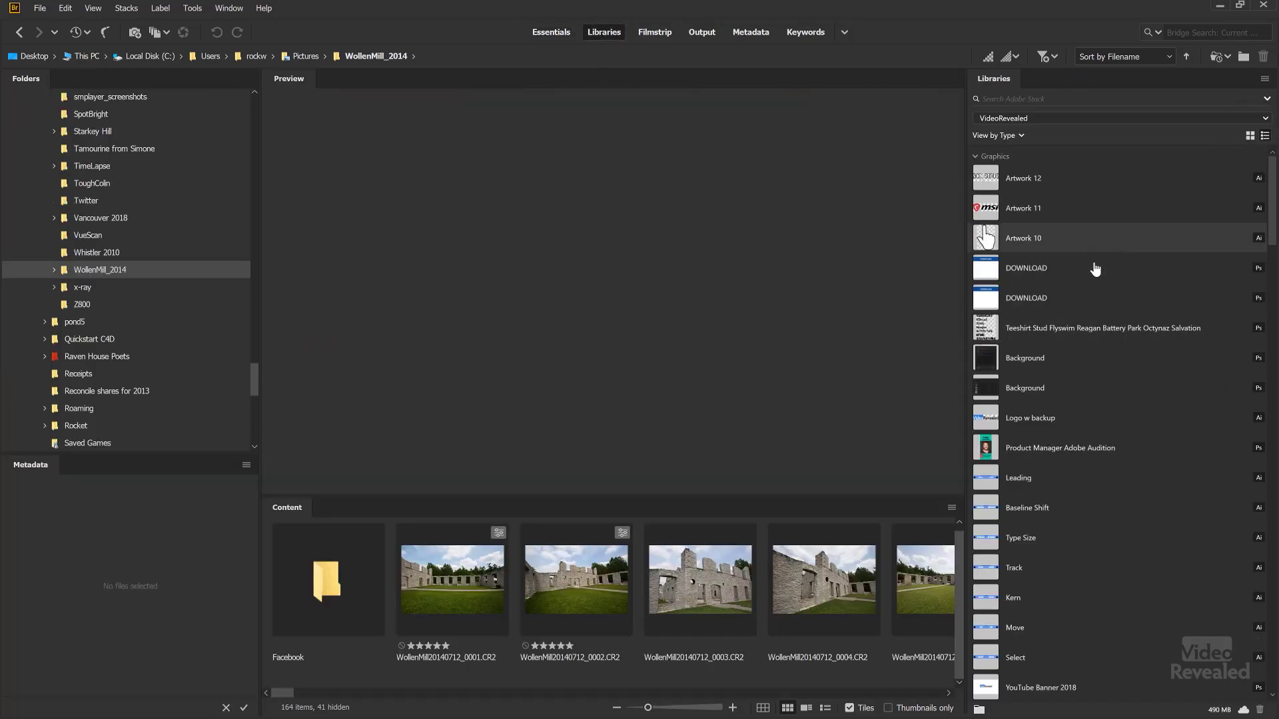
left_click(1096, 269)
scroll(1117, 522, "down", 1)
scroll(1117, 522, "down", 10)
left_click(550, 32)
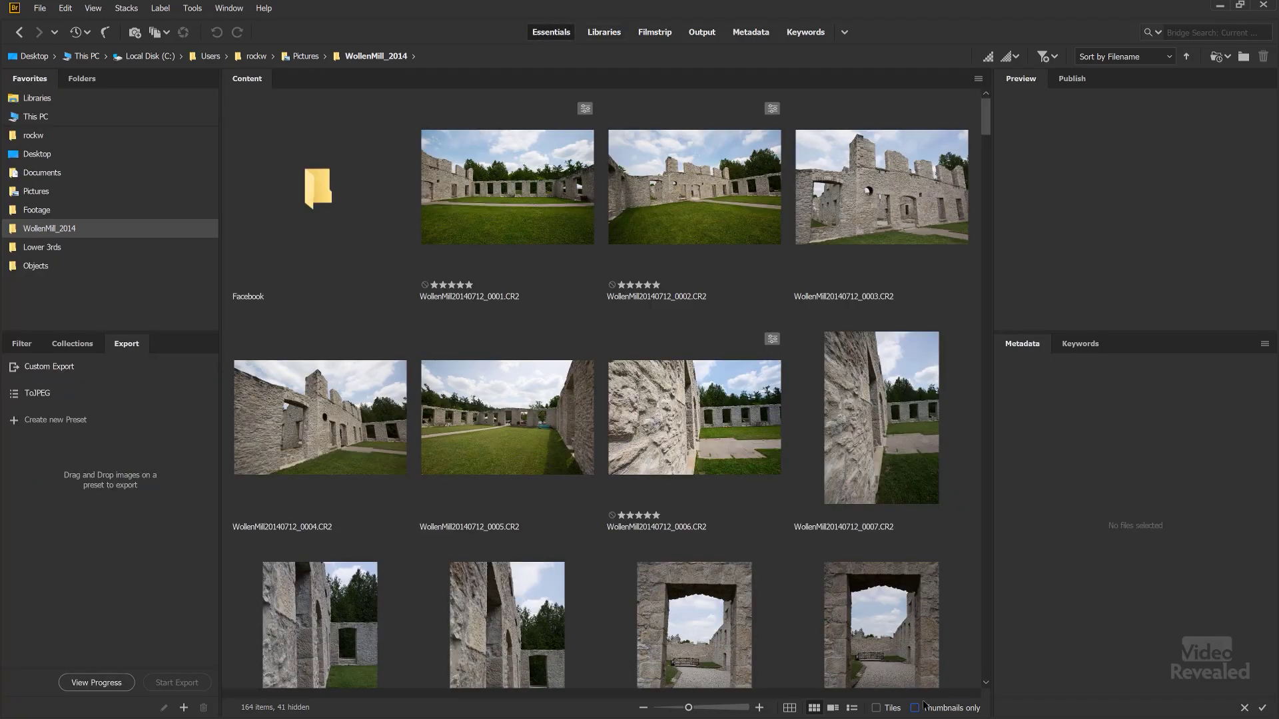
left_click(935, 711)
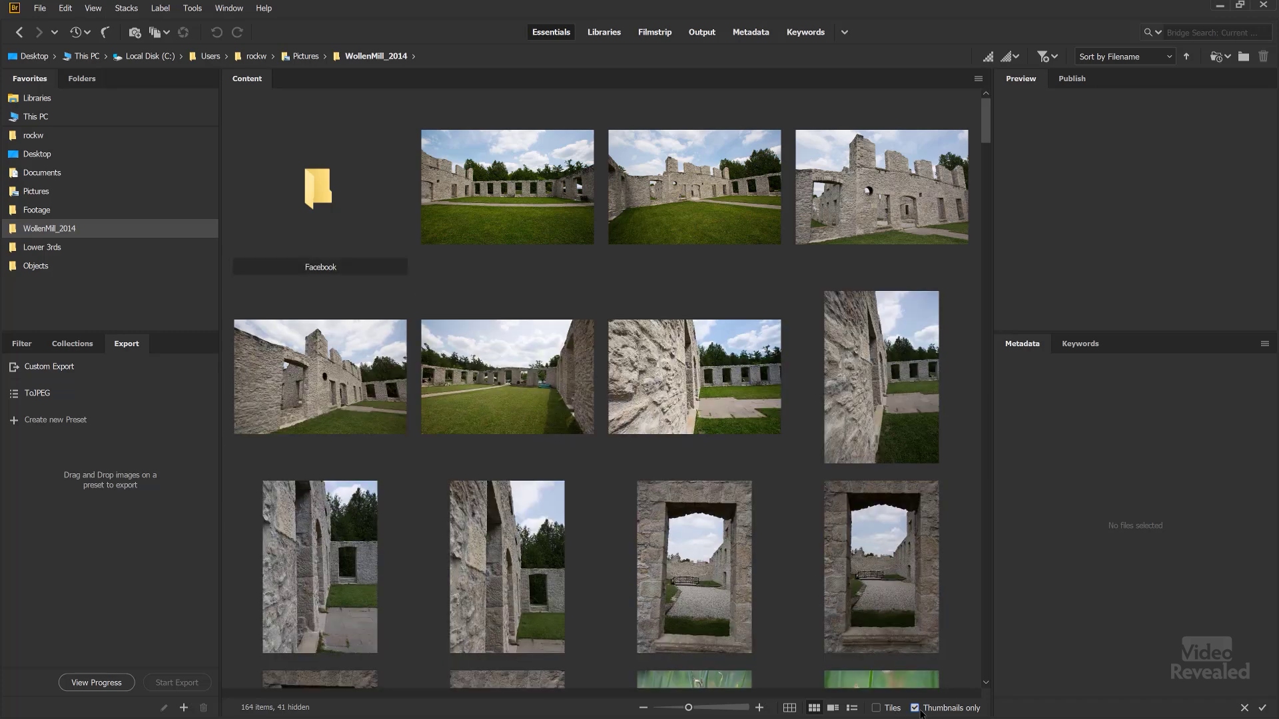
Step: Preview the Background and portrait library graphics, then return to Essentials showing thumbnails only
left_click(604, 32)
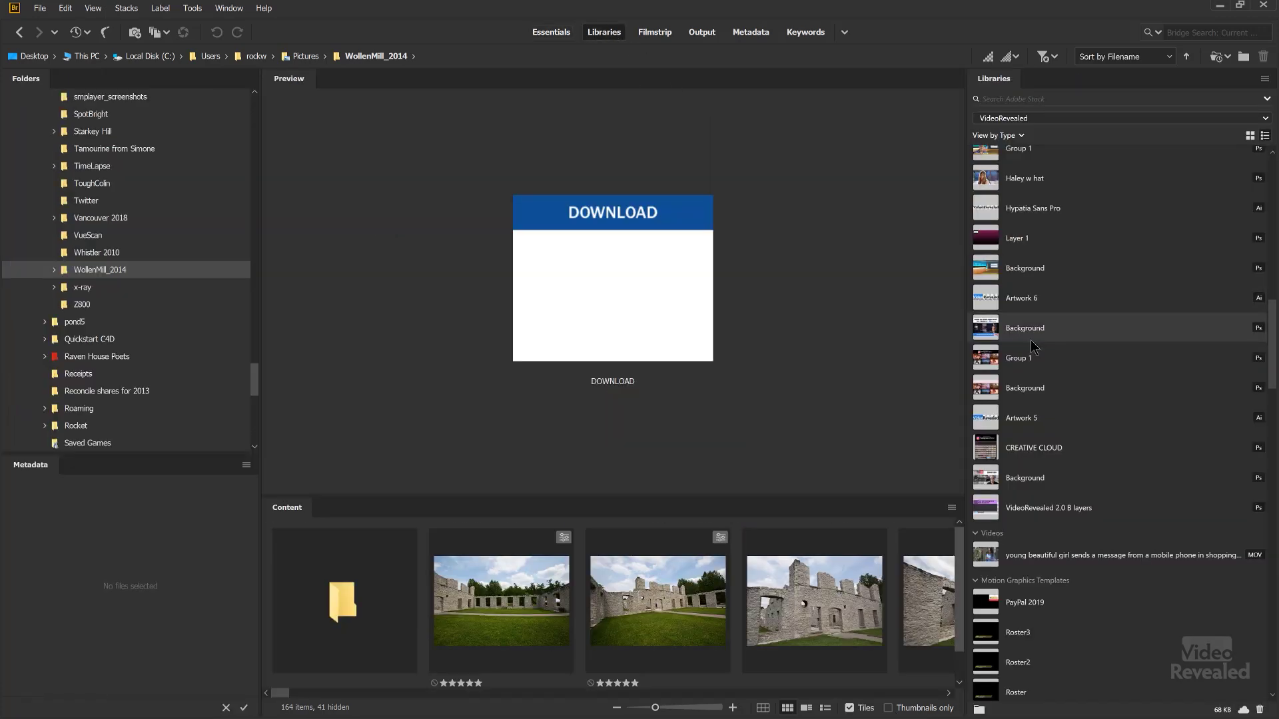
left_click(1031, 337)
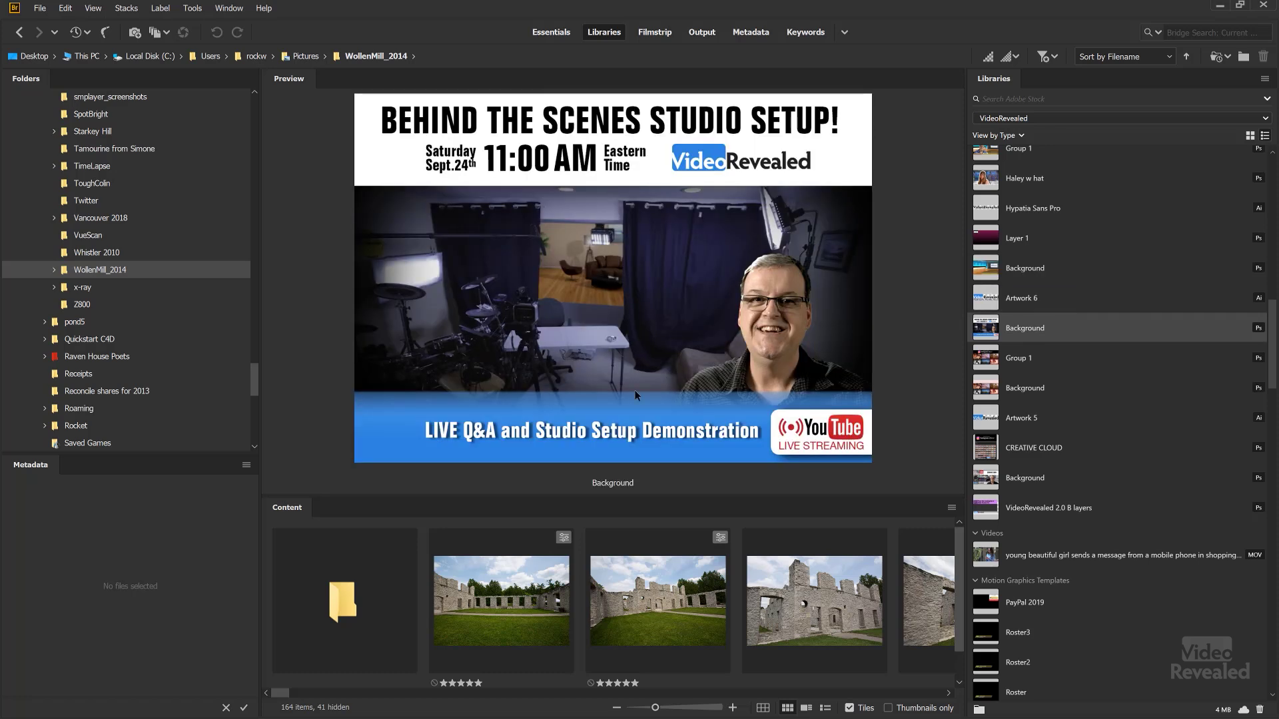
left_click(1008, 178)
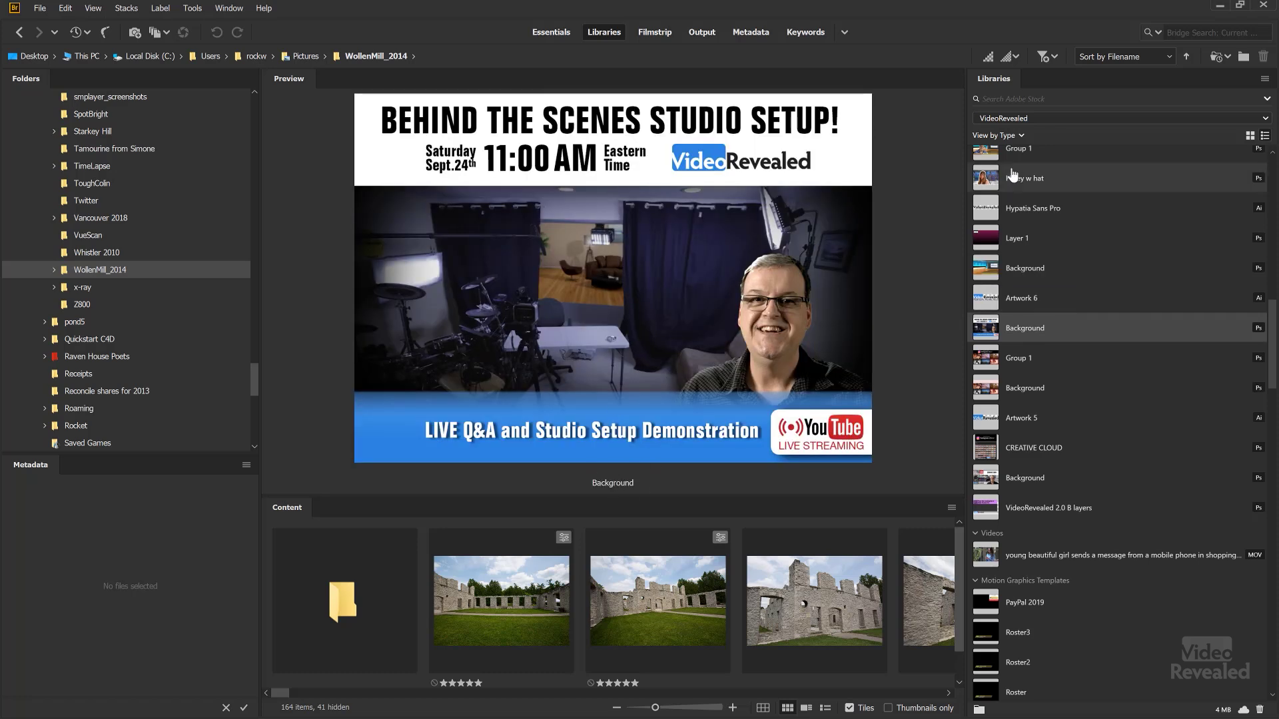
left_click(551, 33)
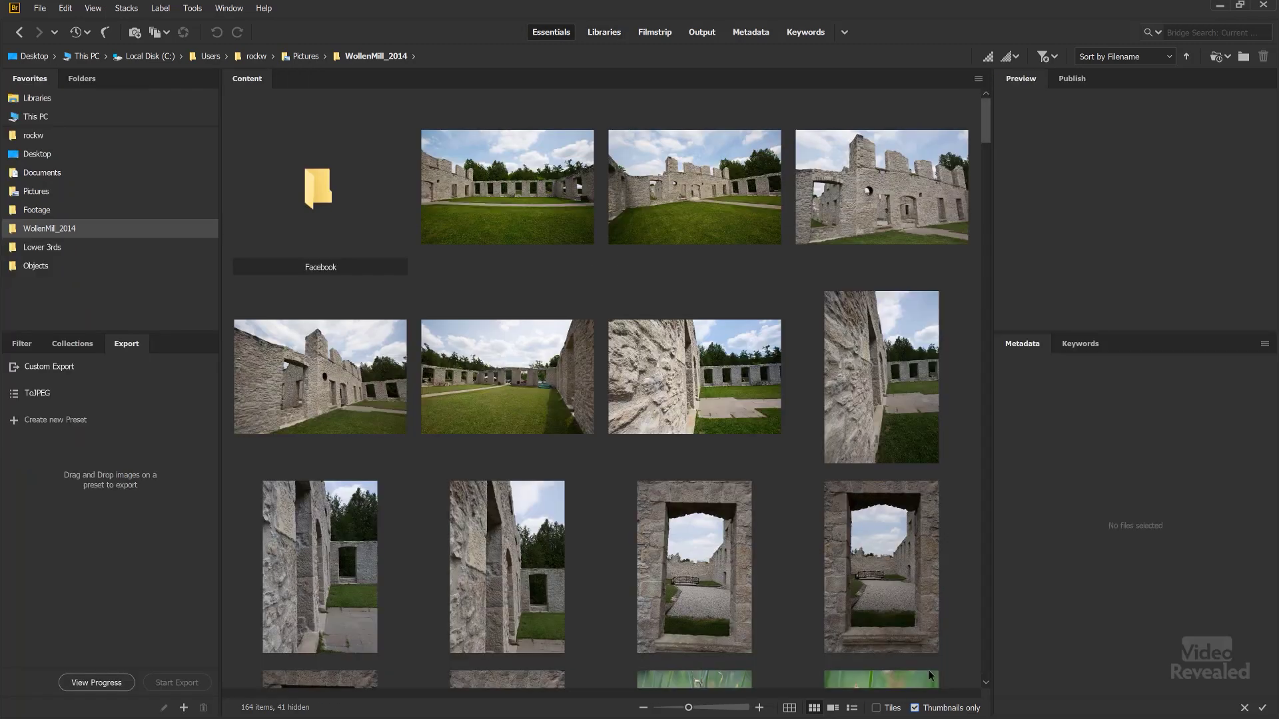
left_click(929, 710)
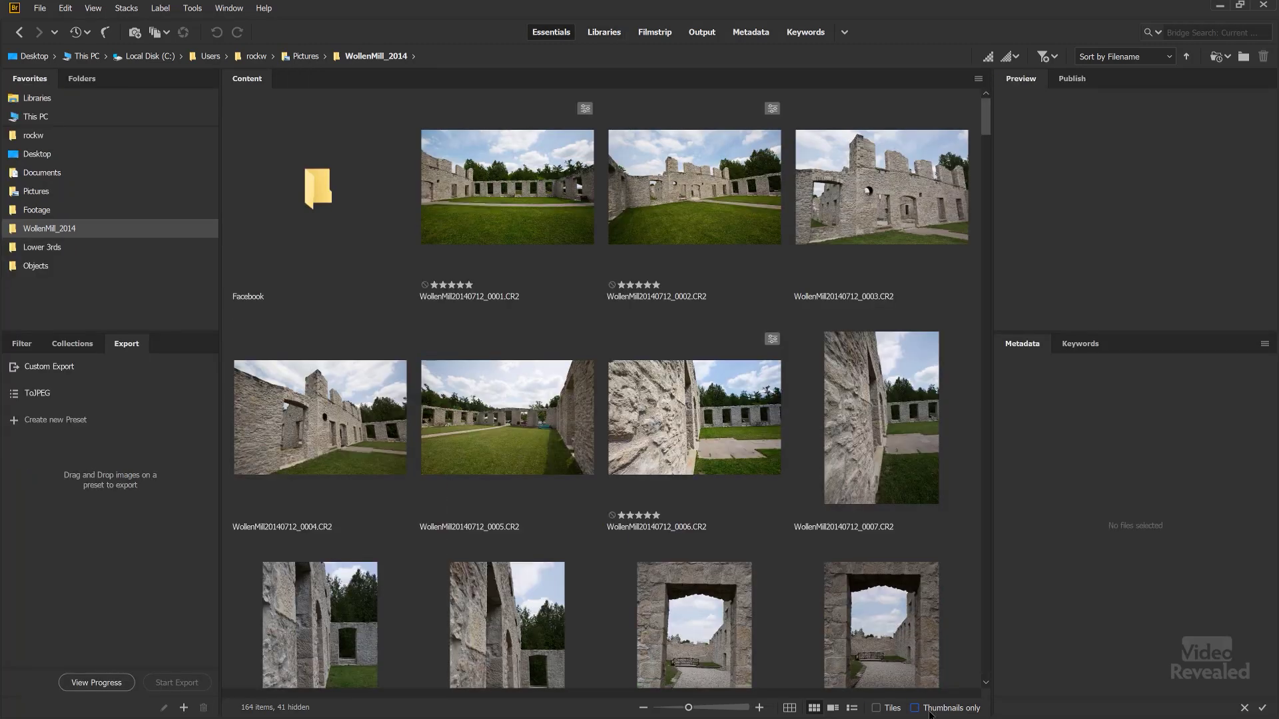
left_click(916, 708)
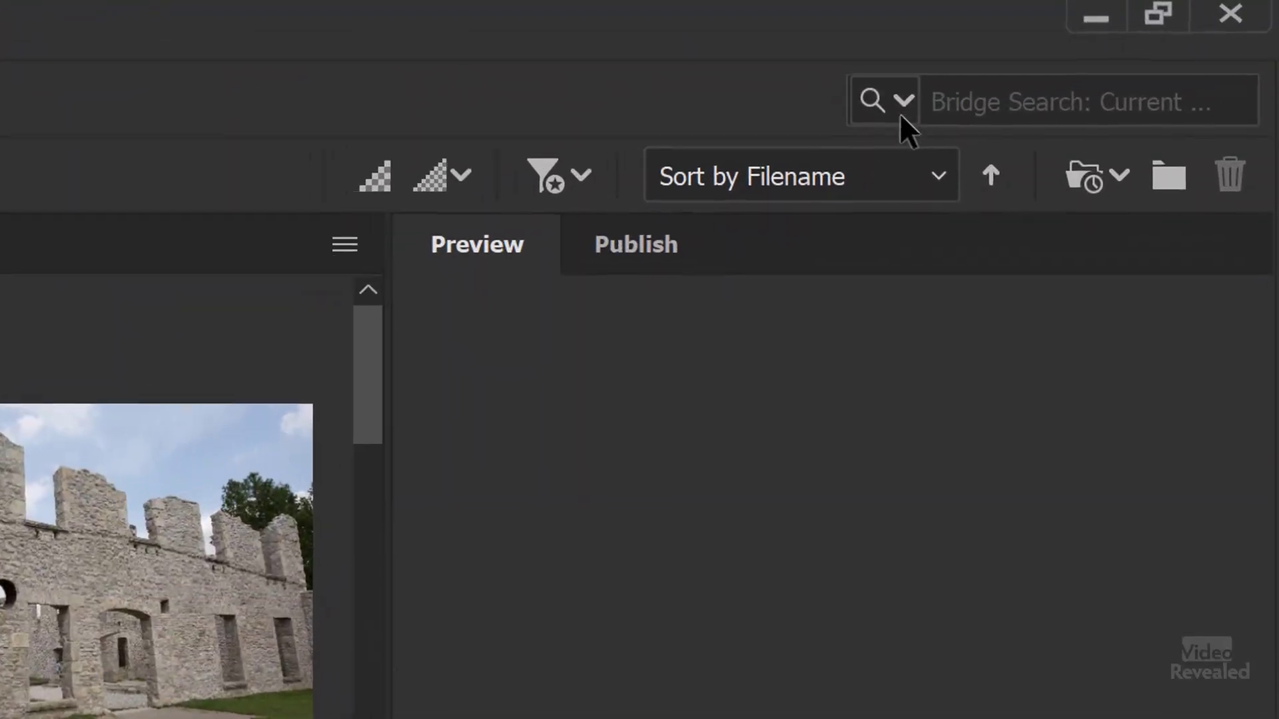
Step: Look over the search-scope options, then open the Lower 3rds favourite folder
left_click(1075, 55)
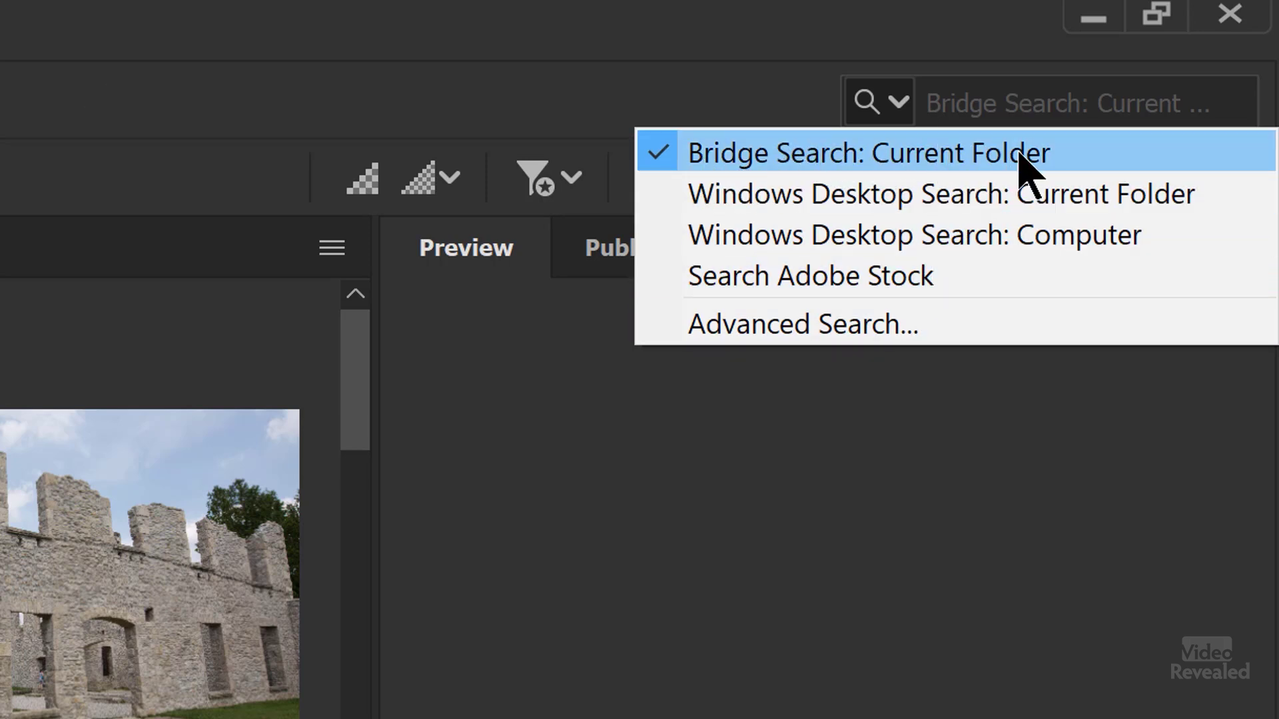
left_click(825, 327)
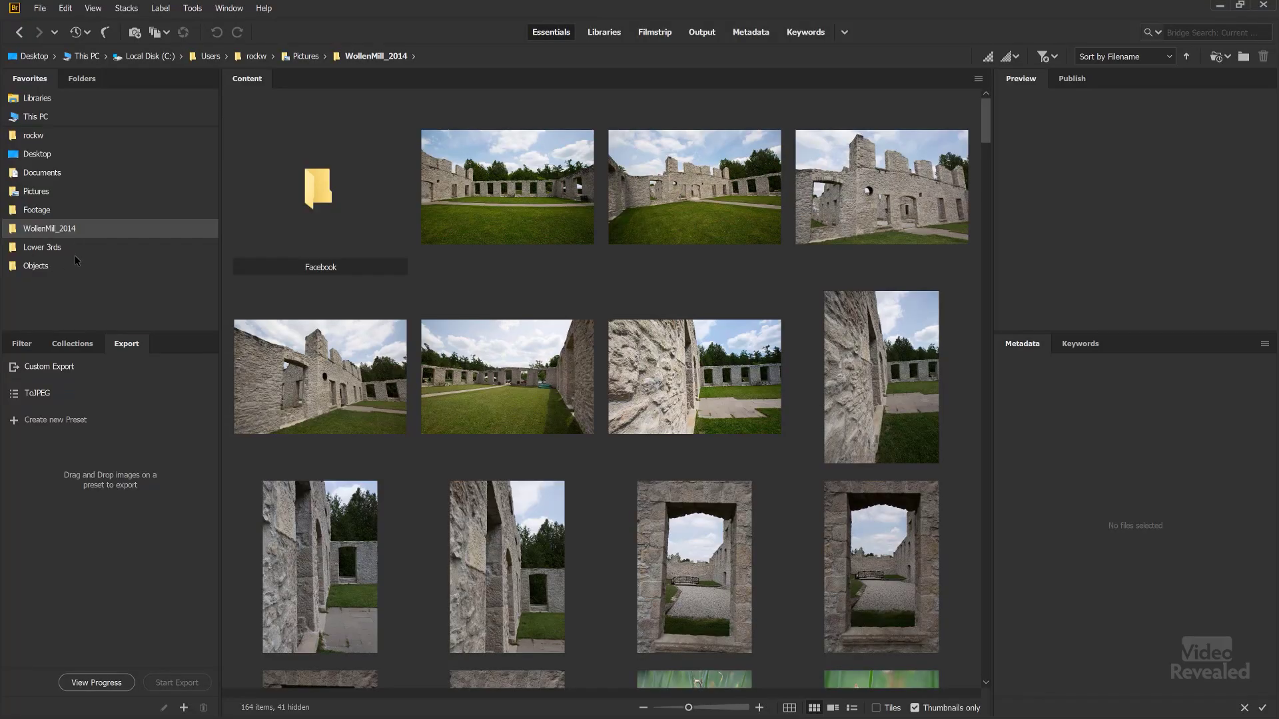
left_click(74, 252)
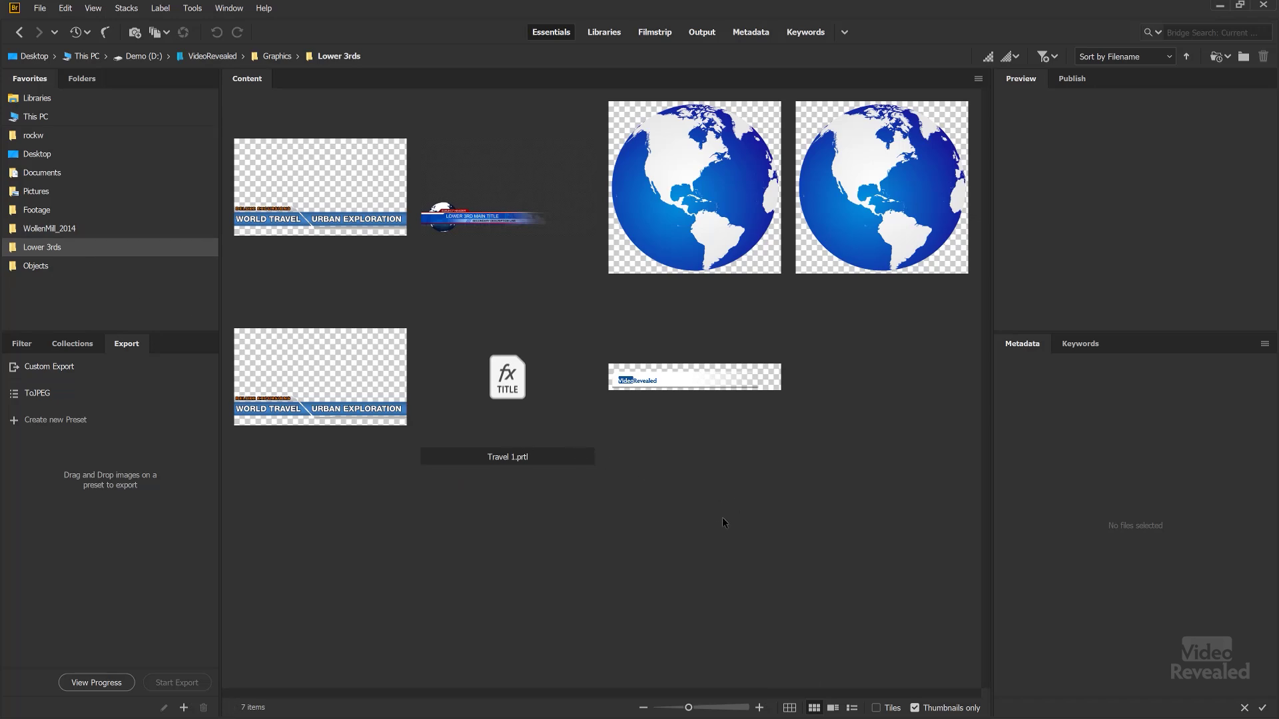
Step: Show filenames with Ctrl+T, preview the globe graphics, then view Lower Third.psd's properties
left_click(362, 177)
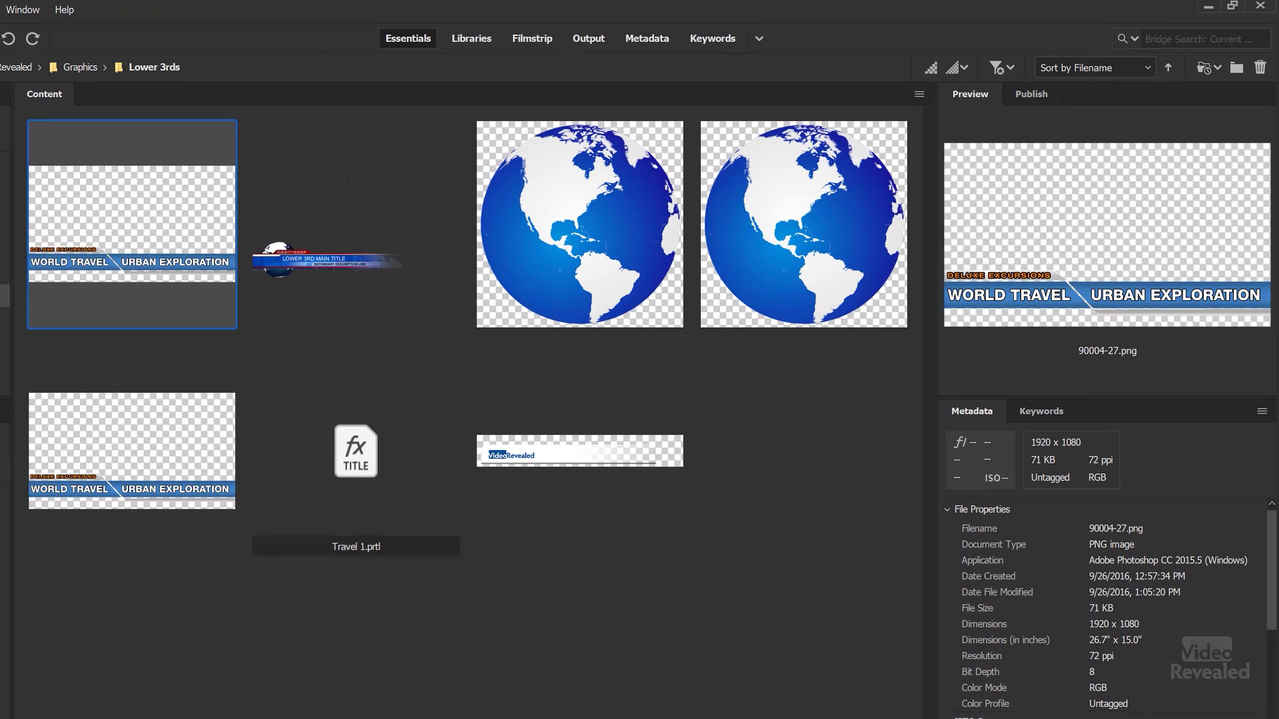
key("ctrl+t")
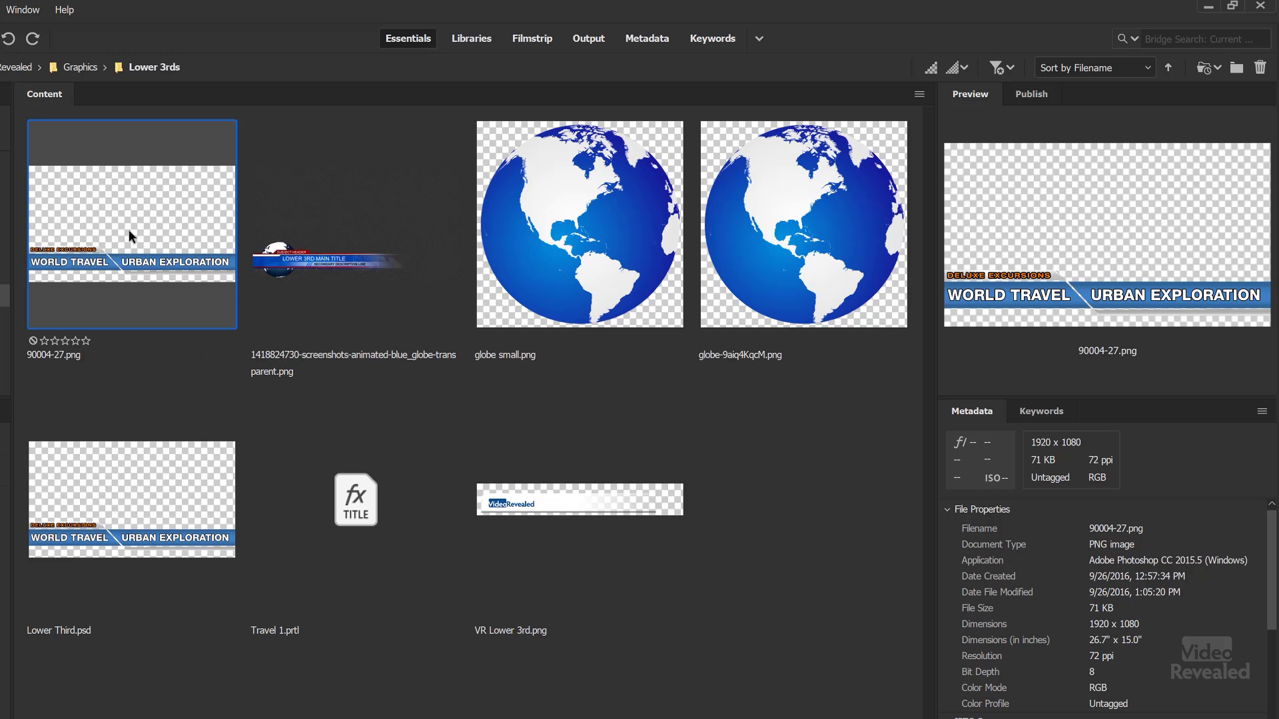
left_click(579, 223)
left_click(844, 218)
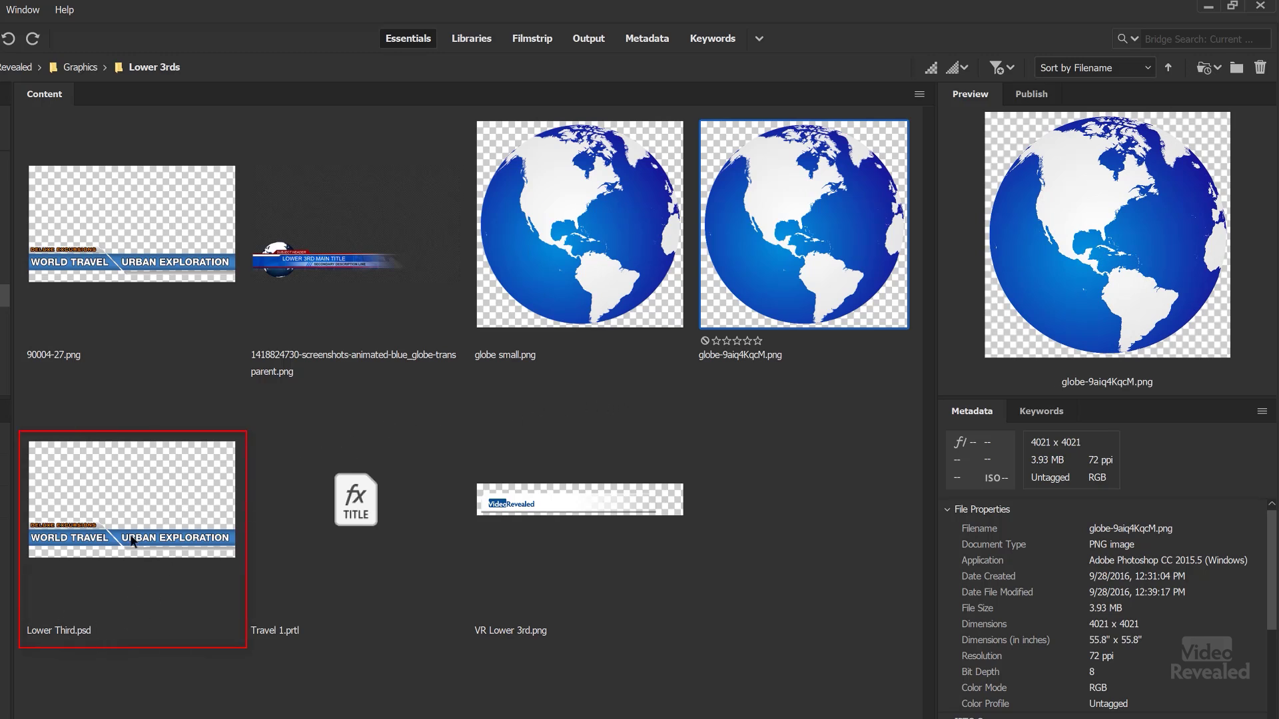
left_click(132, 503)
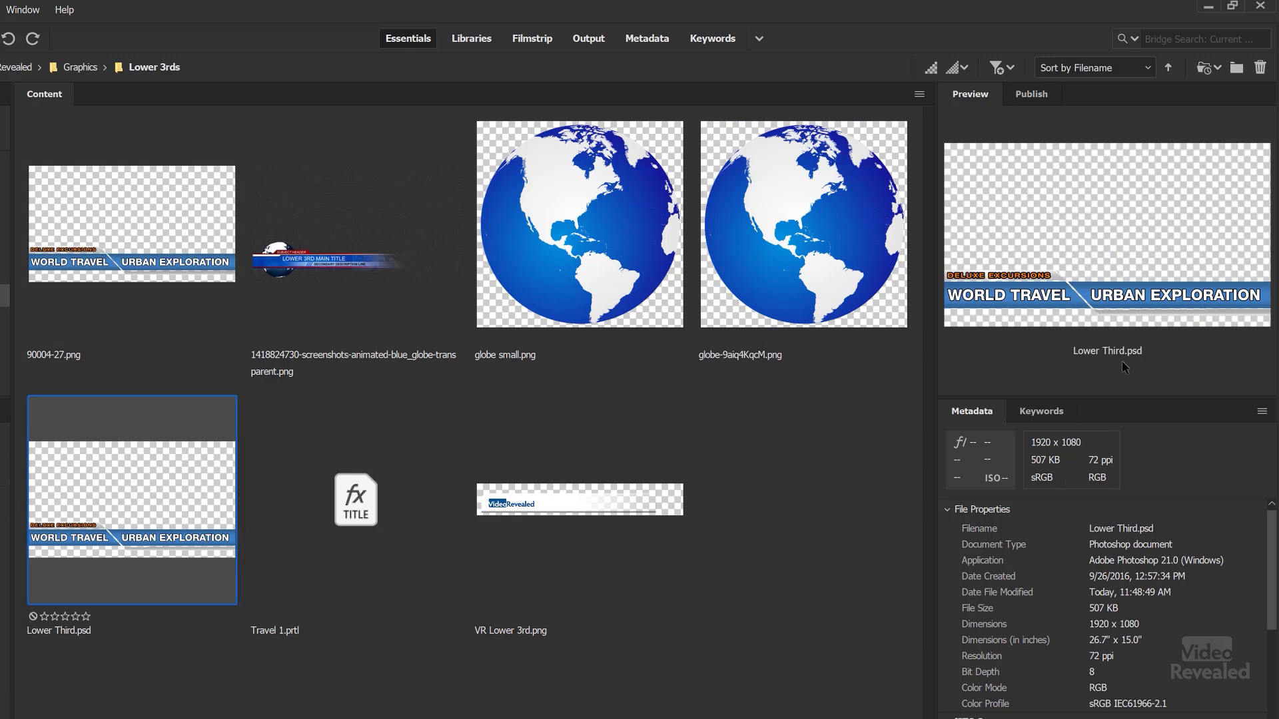